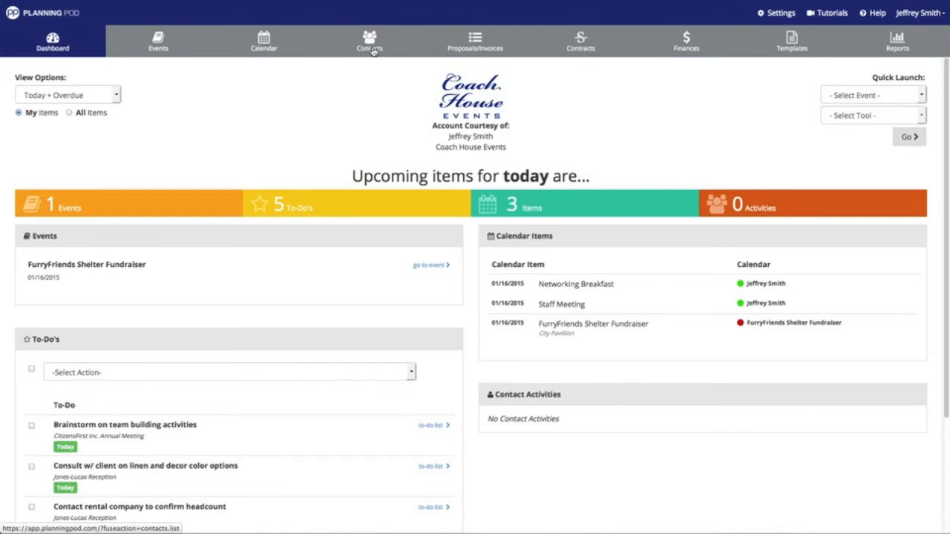
Go to the Contacts page from the top navigation bar.
click(374, 39)
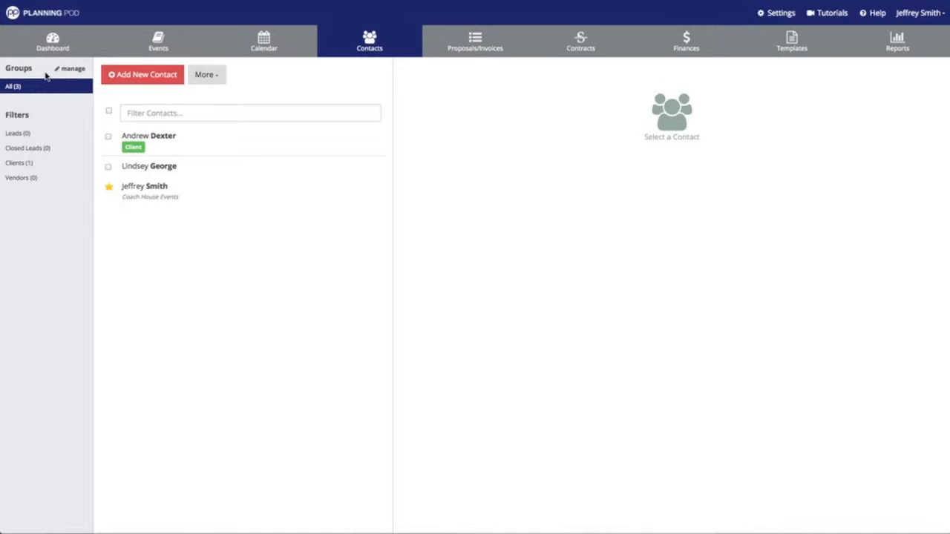
Open the Groups 'manage' page from the Contacts sidebar.
click(75, 69)
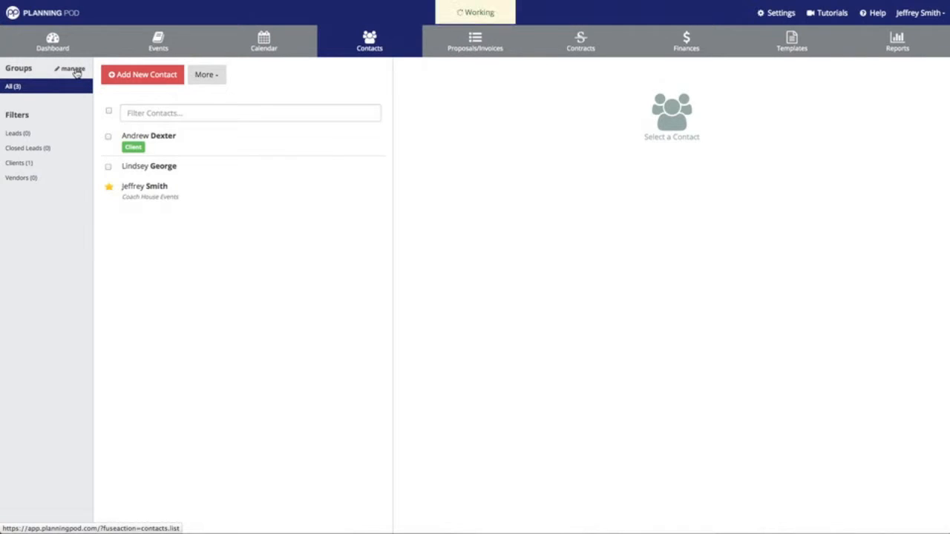
Add contact group rows named Networking Partners and Venues.
click(127, 122)
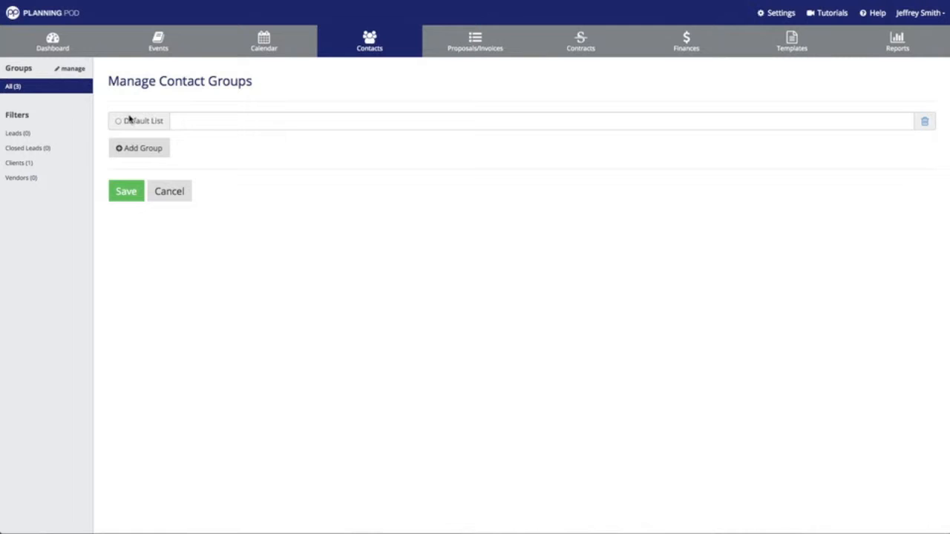
click(213, 122)
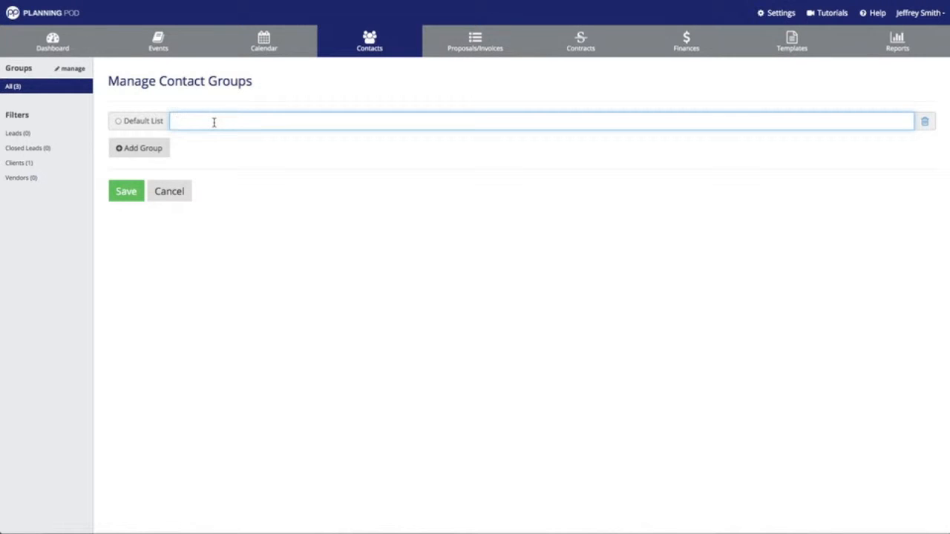
text(Nwe)
key(BackSpace)
key(BackSpace)
text(e)
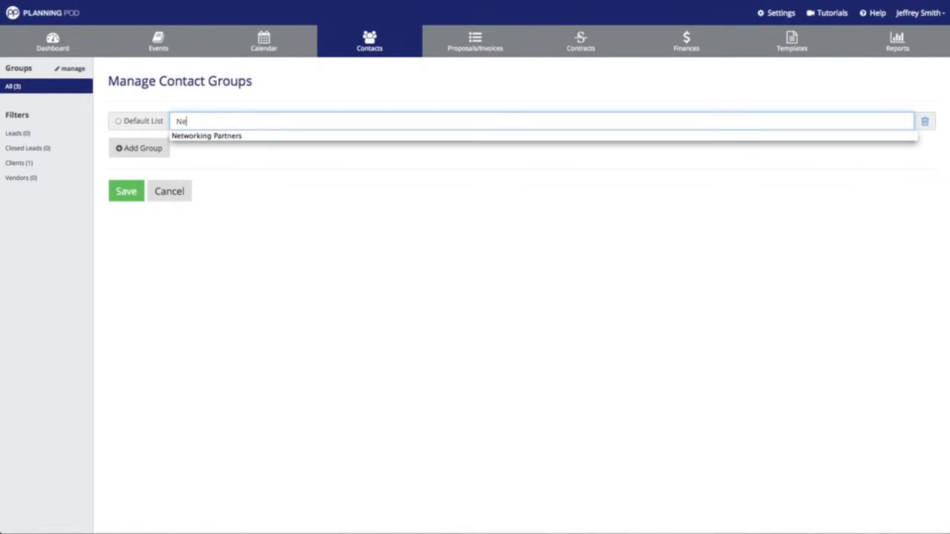
text(tworking)
key(Down)
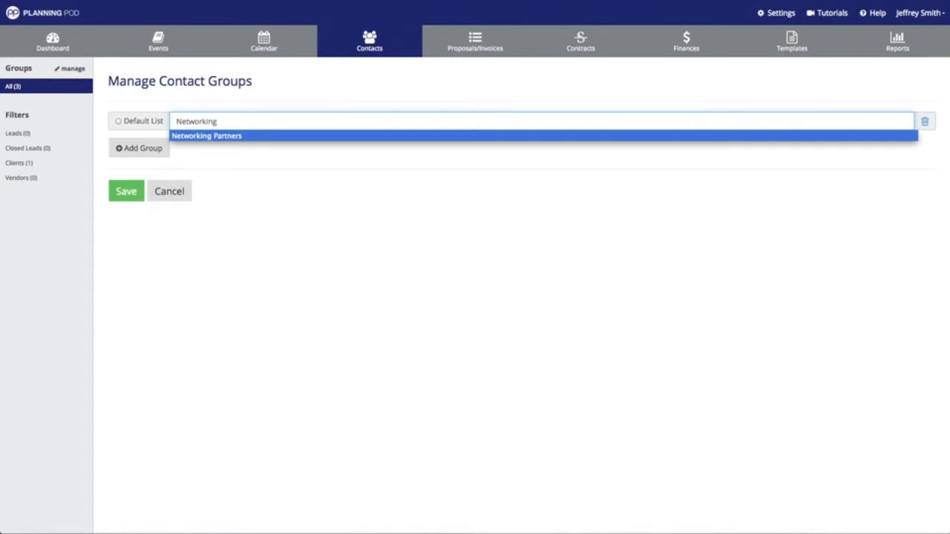
key(Return)
click(140, 148)
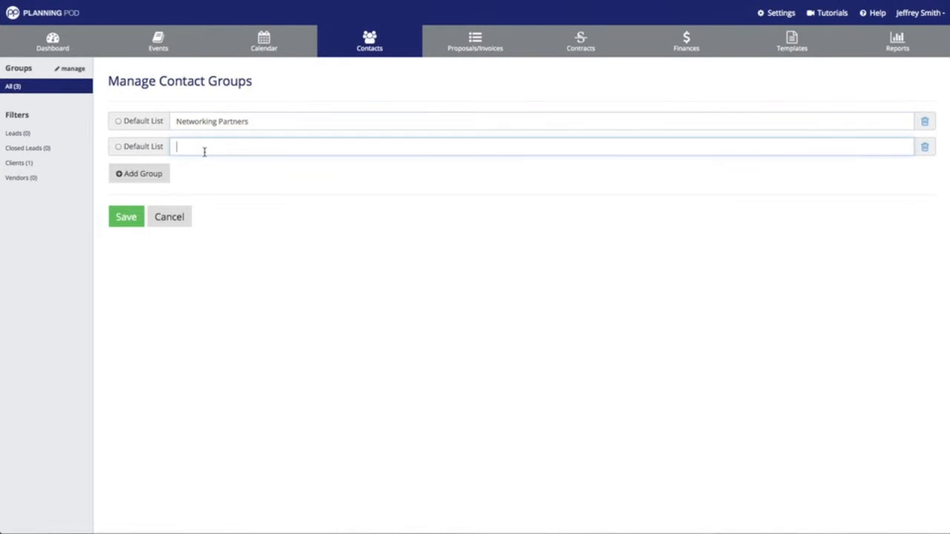
click(205, 151)
text(Ven)
key(BackSpace)
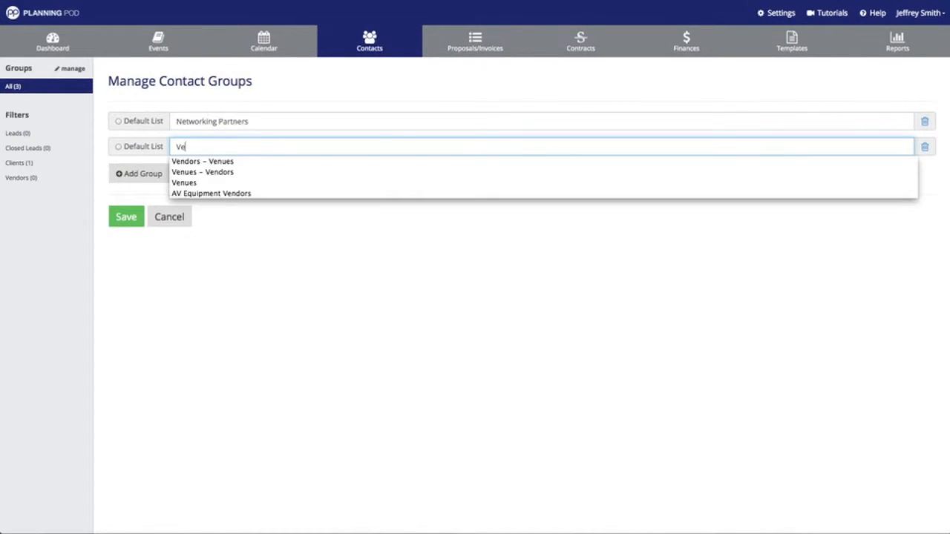
text(nues)
click(220, 245)
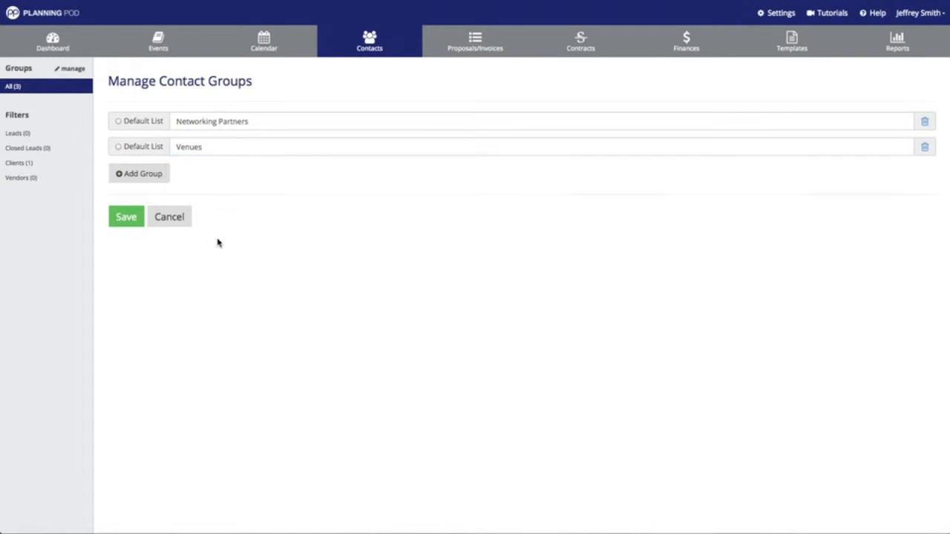
Add Rental Companies and Caterers groups and save all four groups.
click(126, 173)
click(214, 173)
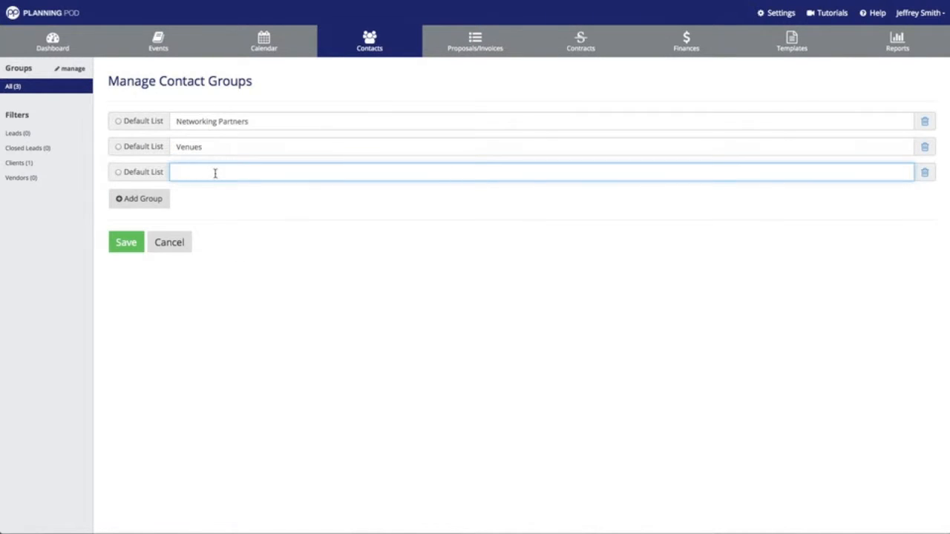
text(Rental)
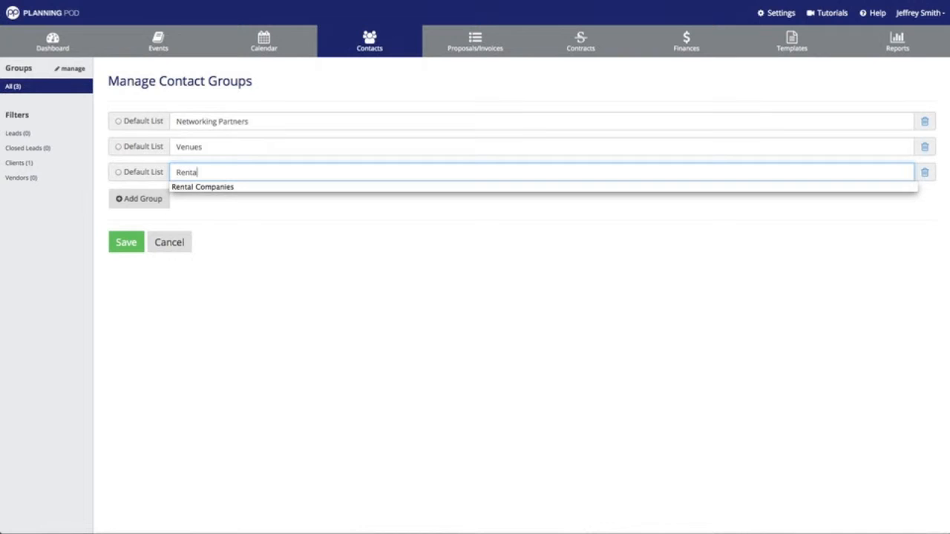
text( Companies)
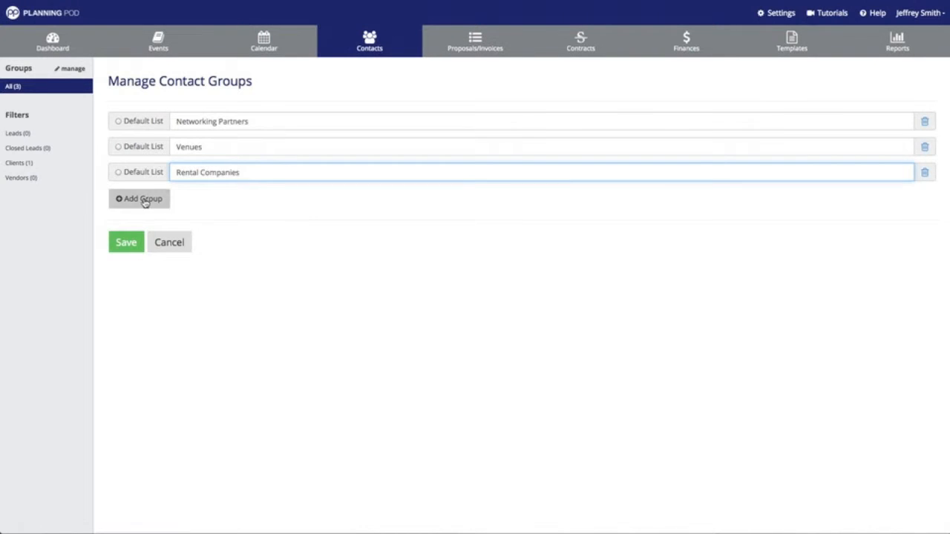
click(143, 198)
click(213, 196)
text(Caterers)
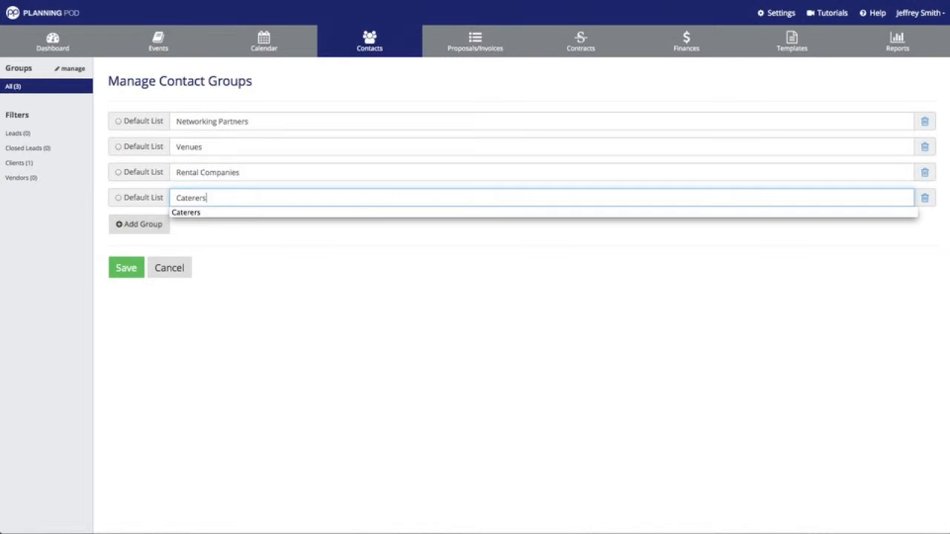
click(300, 269)
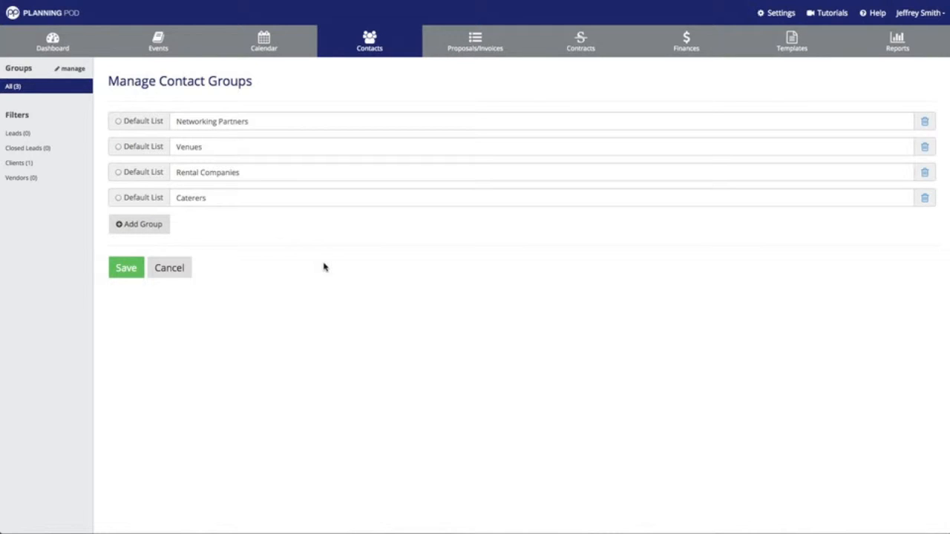
click(128, 271)
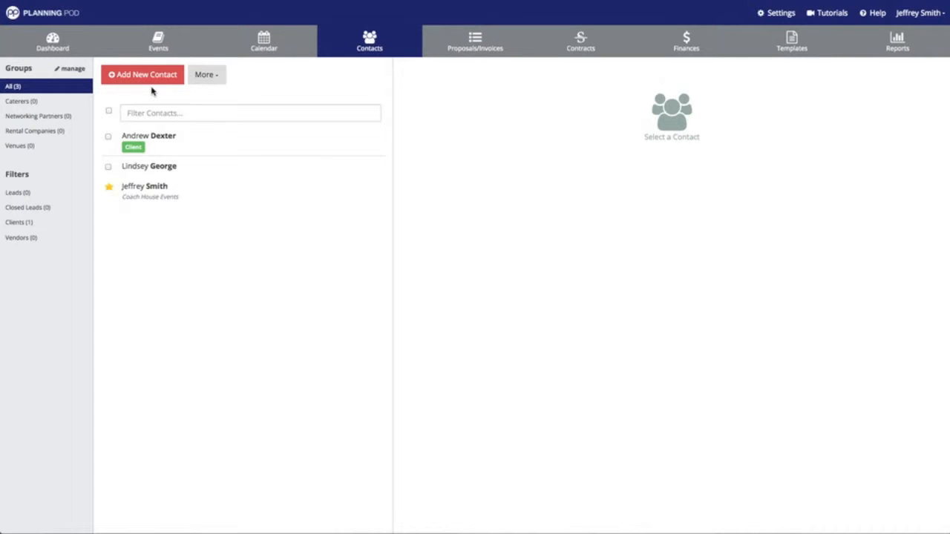
Open the More dropdown of extra contact options on the Contacts page.
click(214, 79)
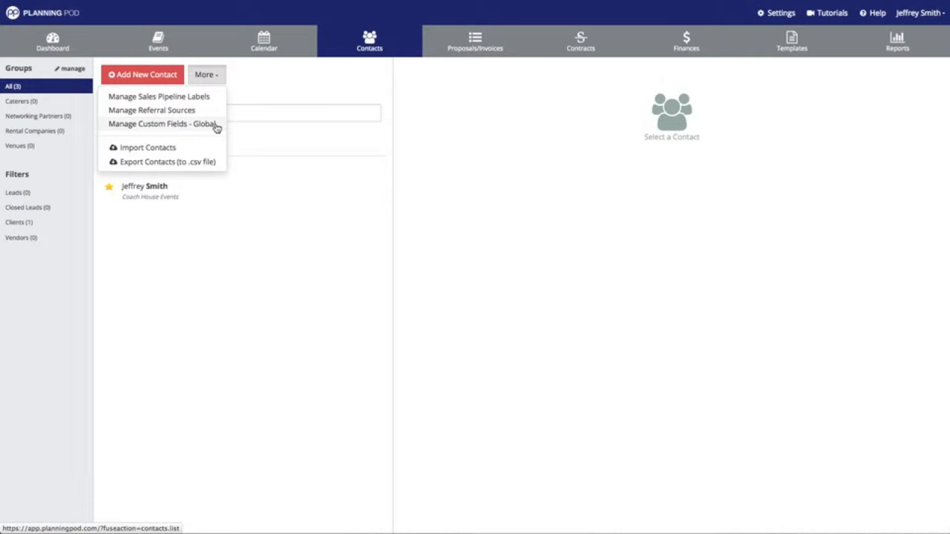
Create global custom contact fields 'Customer Number' and 'Birthday' and save them.
click(216, 125)
click(213, 157)
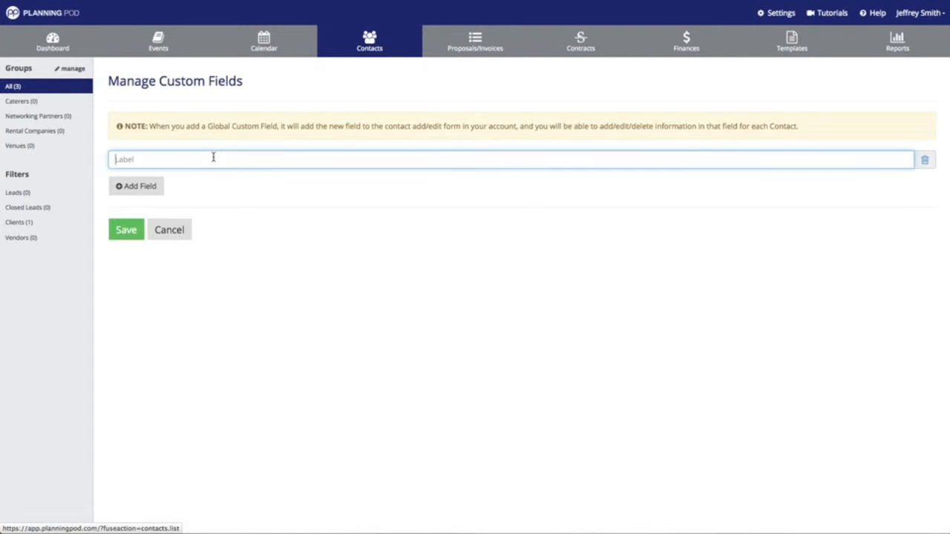
text(Customer)
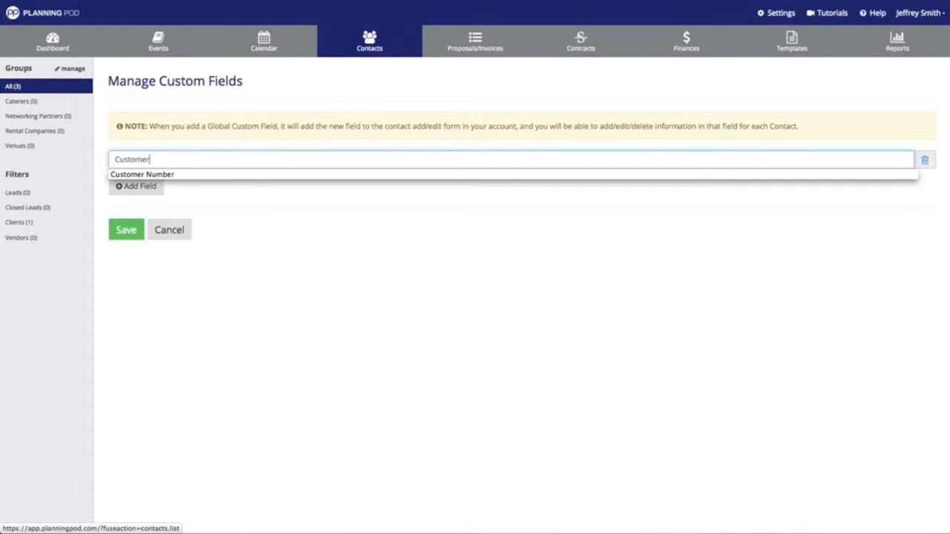
key(Down)
key(Return)
click(135, 185)
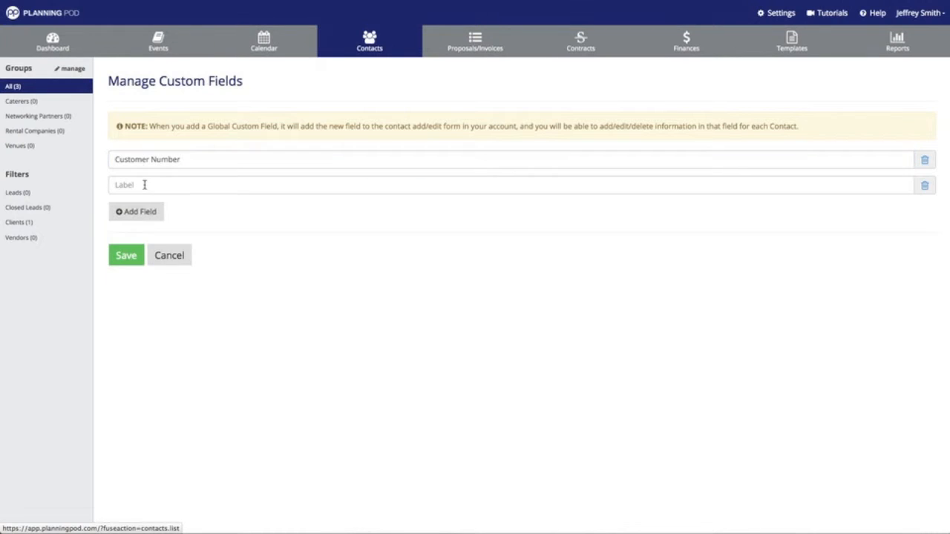
text(Birgh)
key(BackSpace)
key(BackSpace)
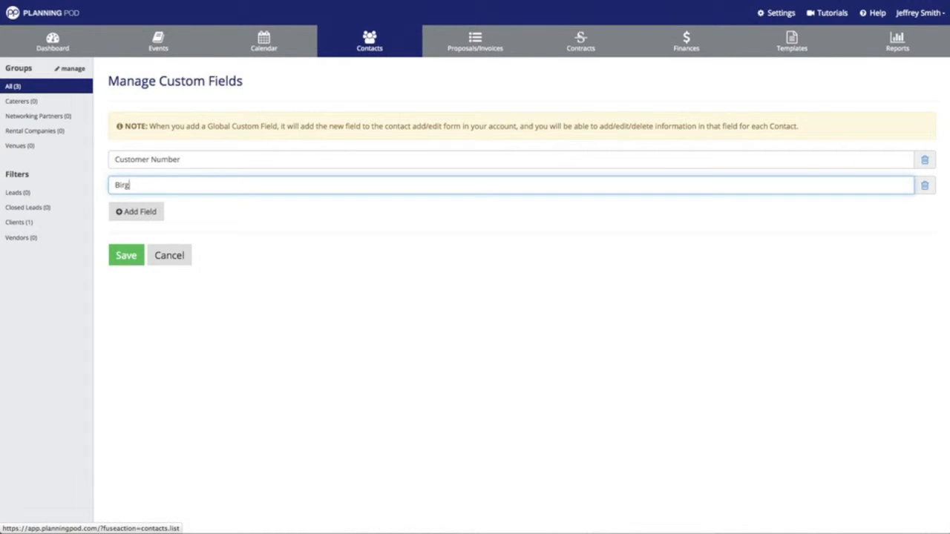
text(thday)
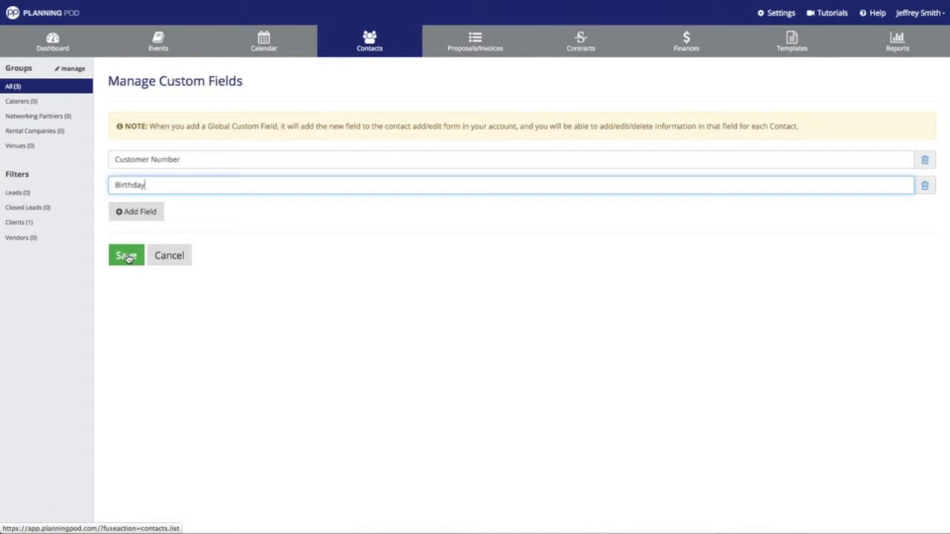
click(126, 256)
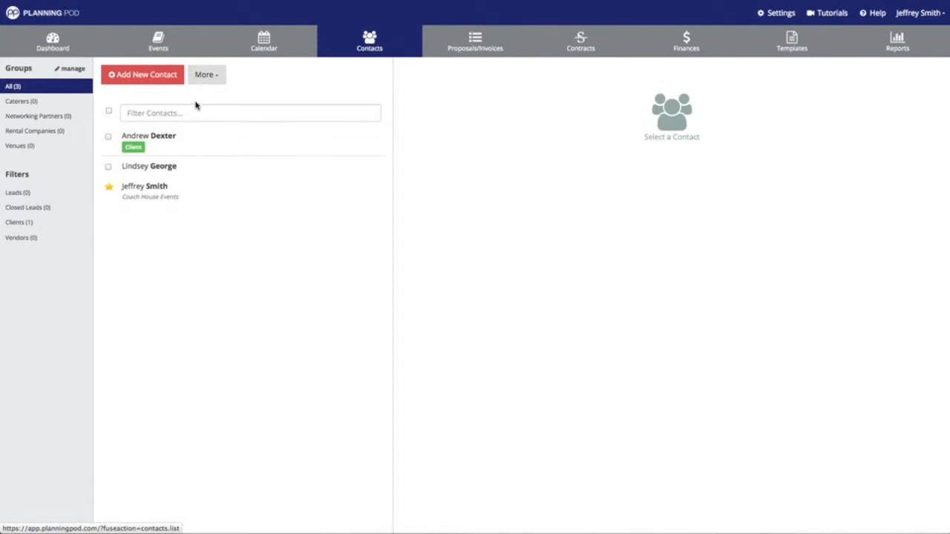
click(208, 77)
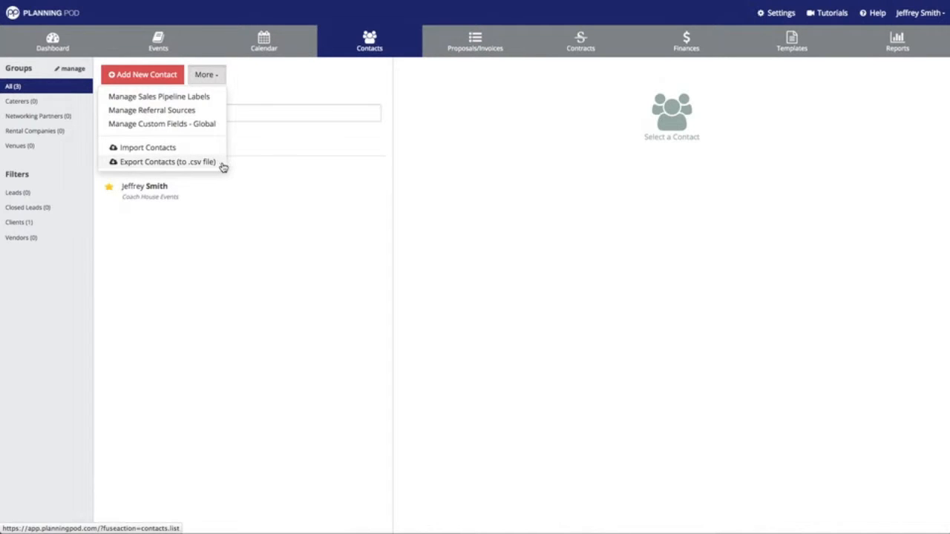
click(357, 98)
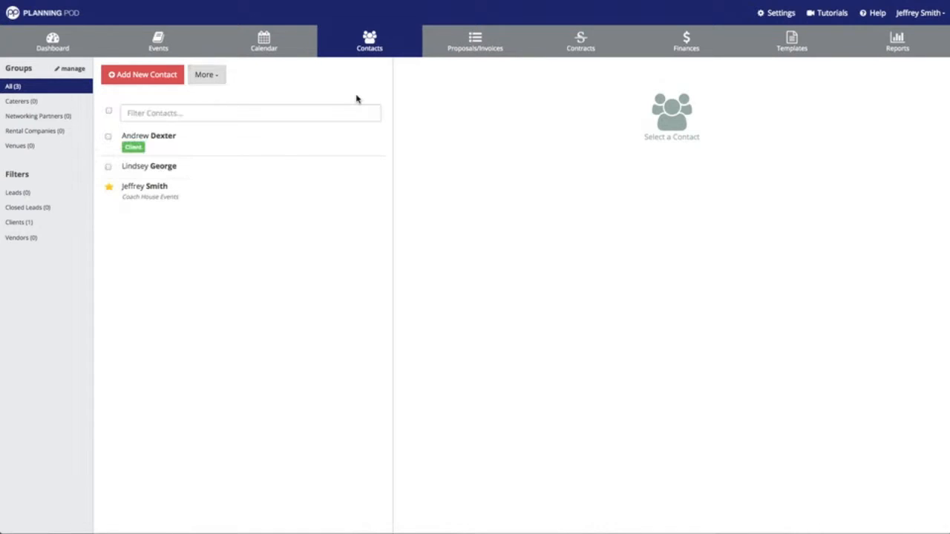
Start a new contact: not a vendor, neither lead nor client, group Networking Partners.
click(156, 77)
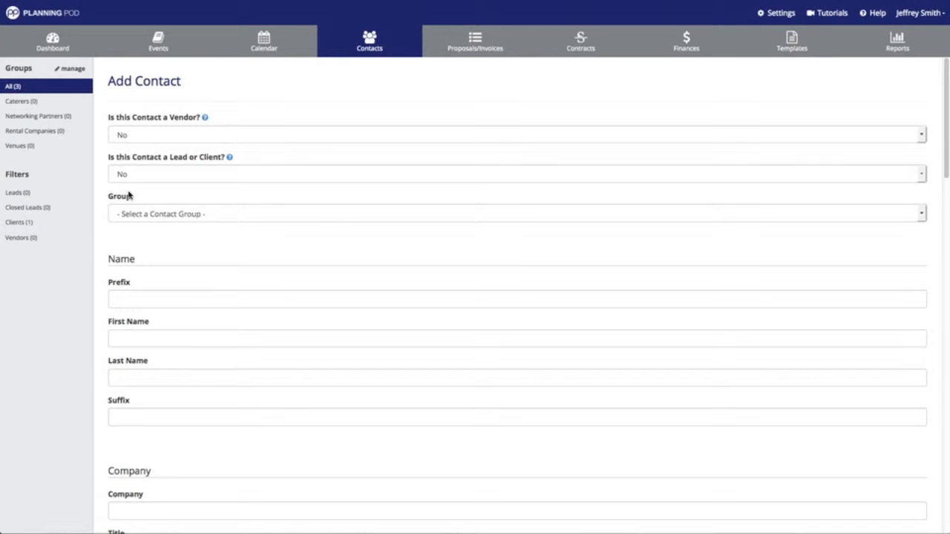
click(152, 138)
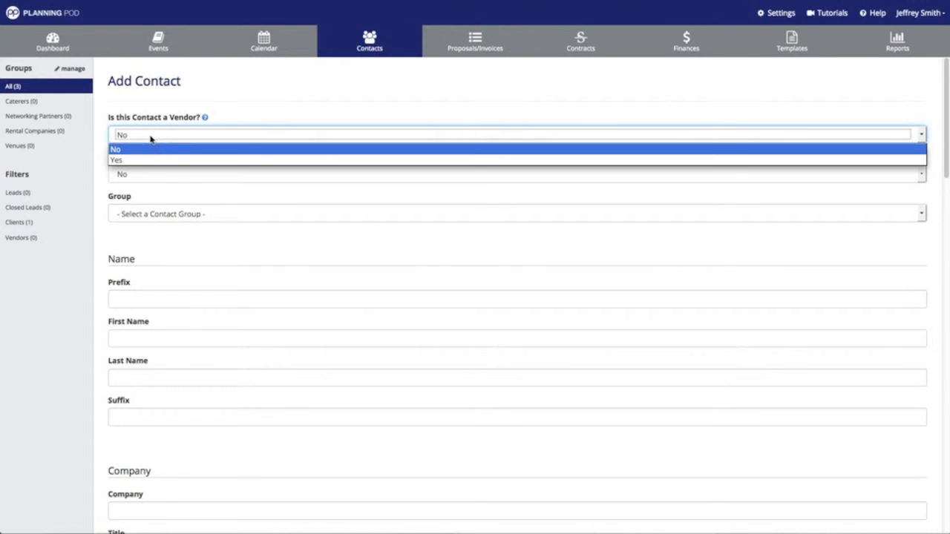
click(159, 105)
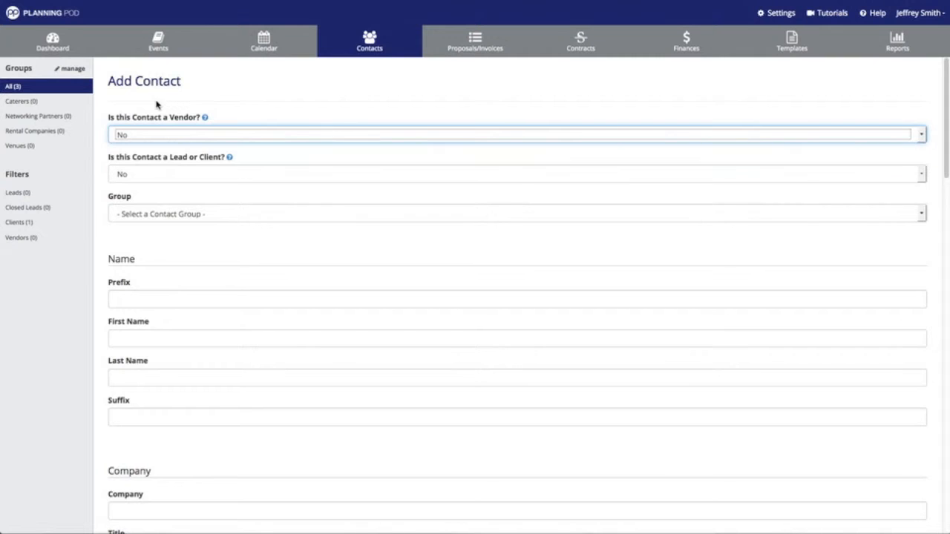
click(168, 175)
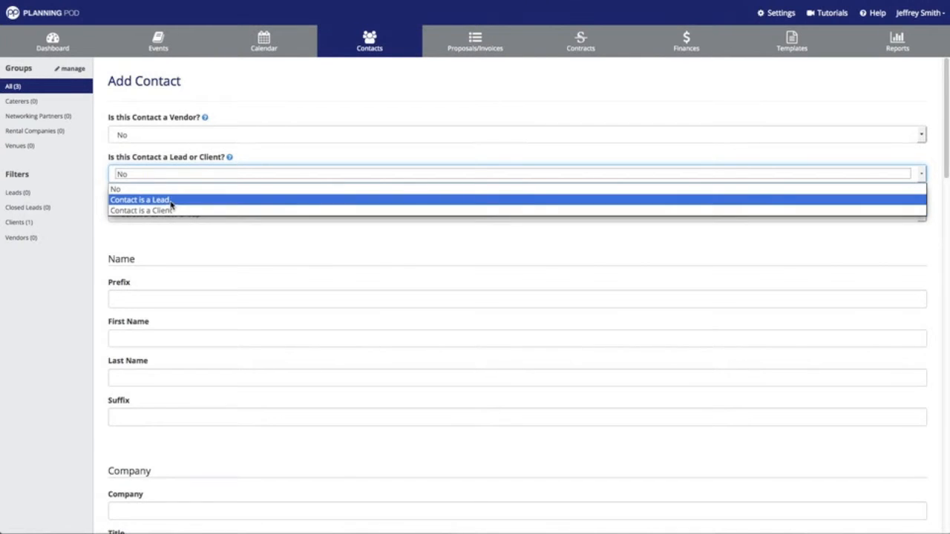
click(192, 91)
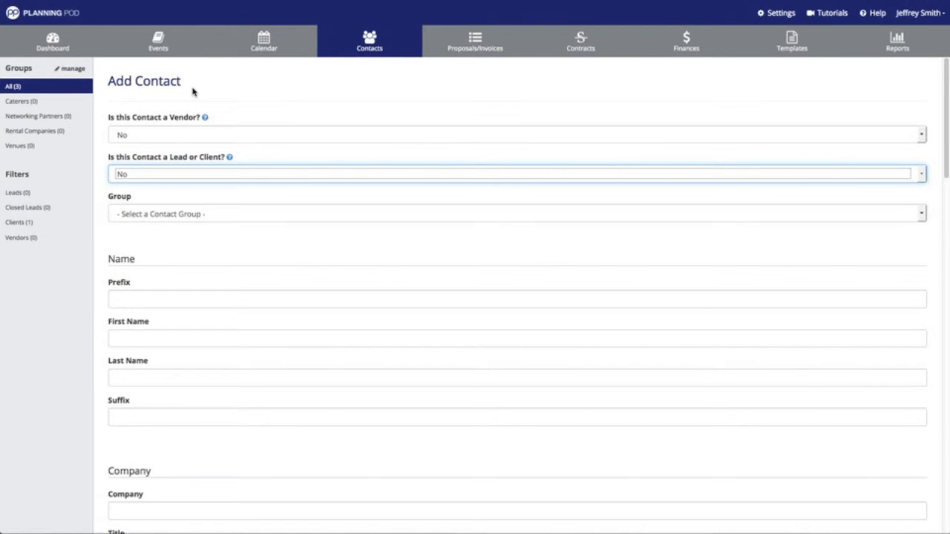
click(169, 215)
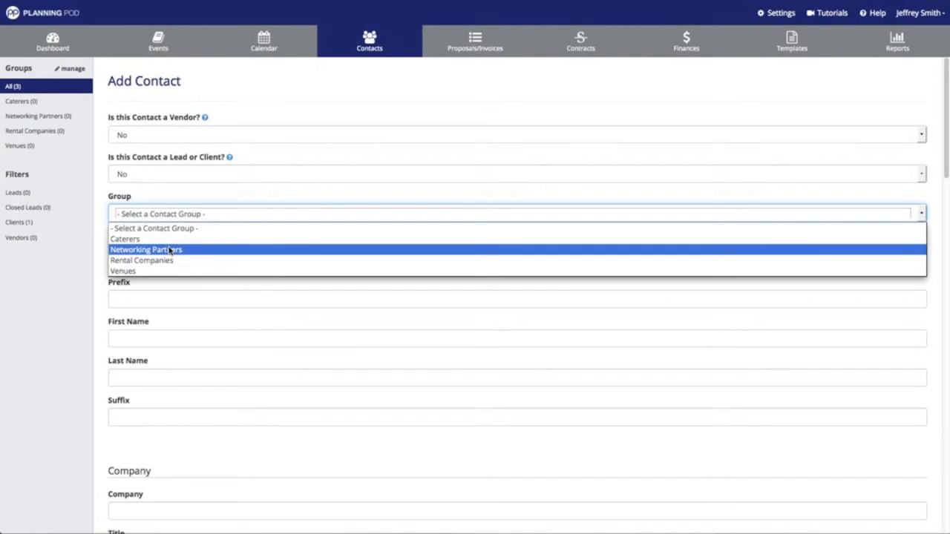
click(170, 251)
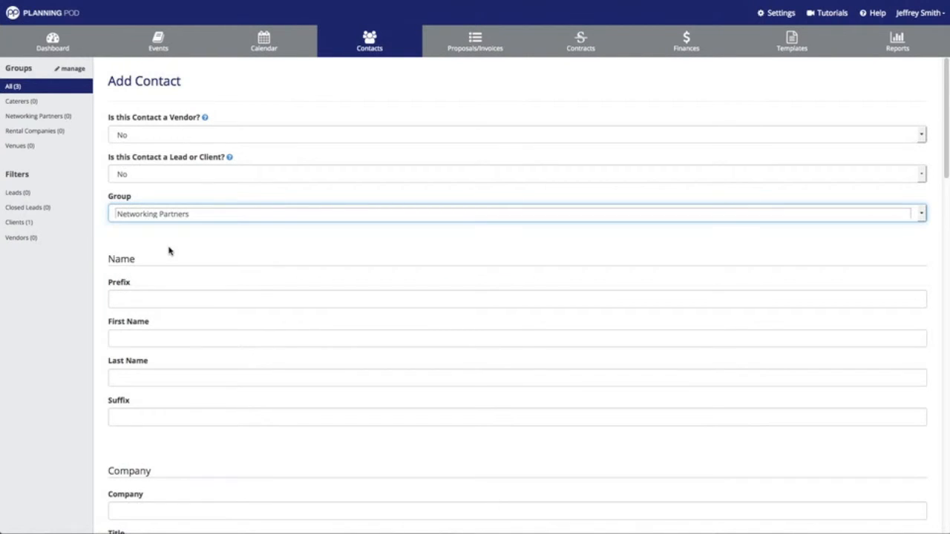
Enter the contact's first and last name.
click(153, 338)
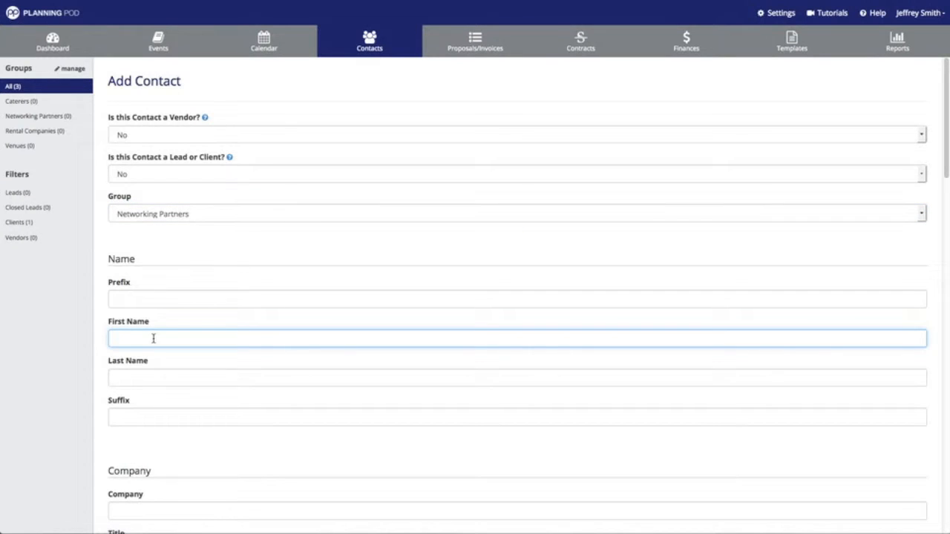
key(Tab)
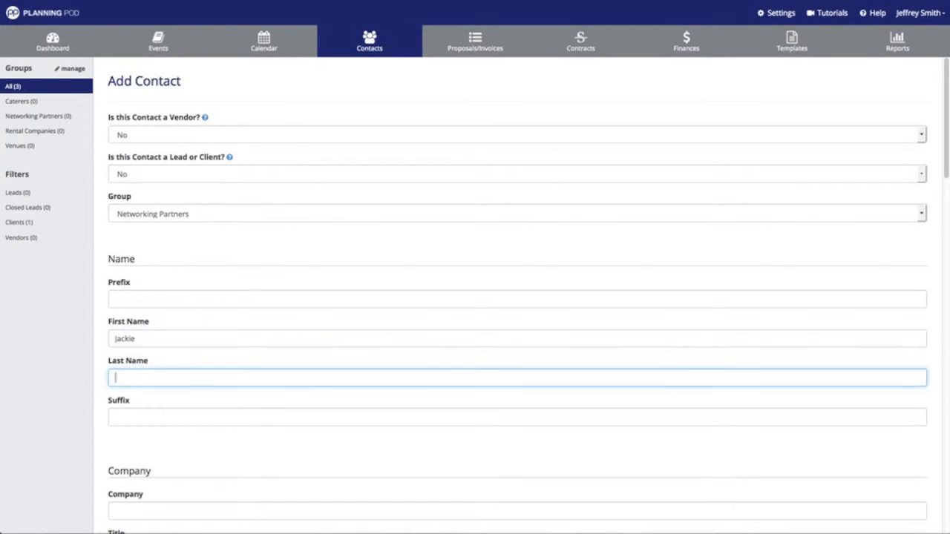
click(174, 254)
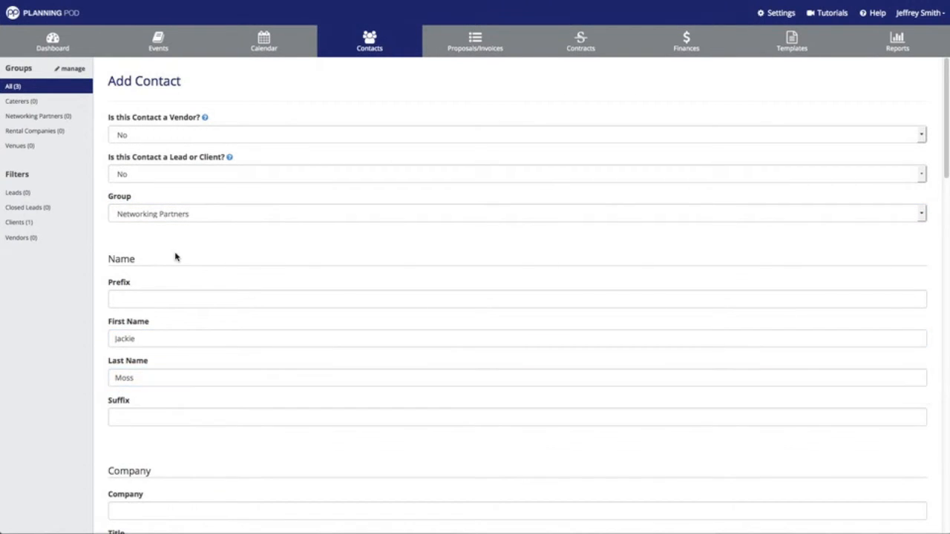
scroll(176, 253, down, 2)
scroll(175, 253, down, 3)
click(167, 338)
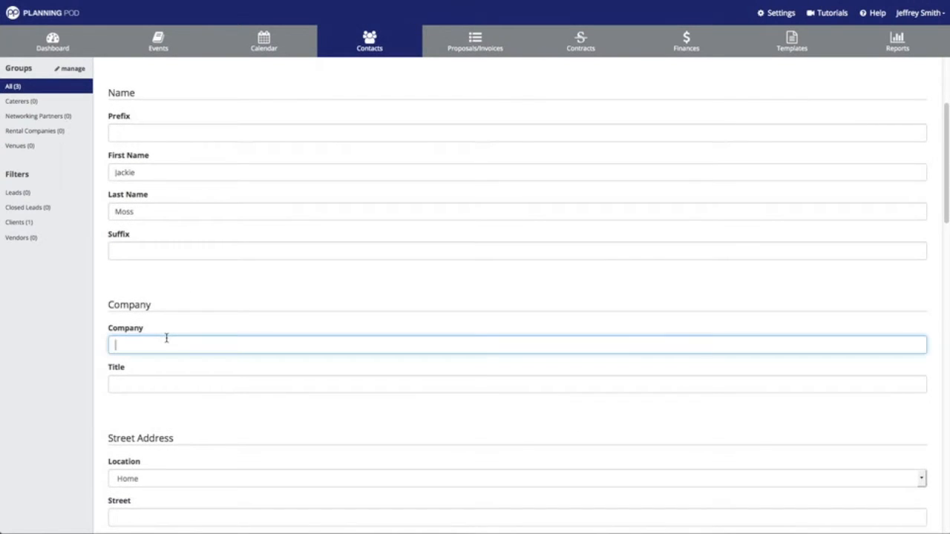
Enter company Acme Rentals and title General Manager.
text(Acme Rentals)
scroll(183, 333, down, 1)
click(156, 352)
text(Ge)
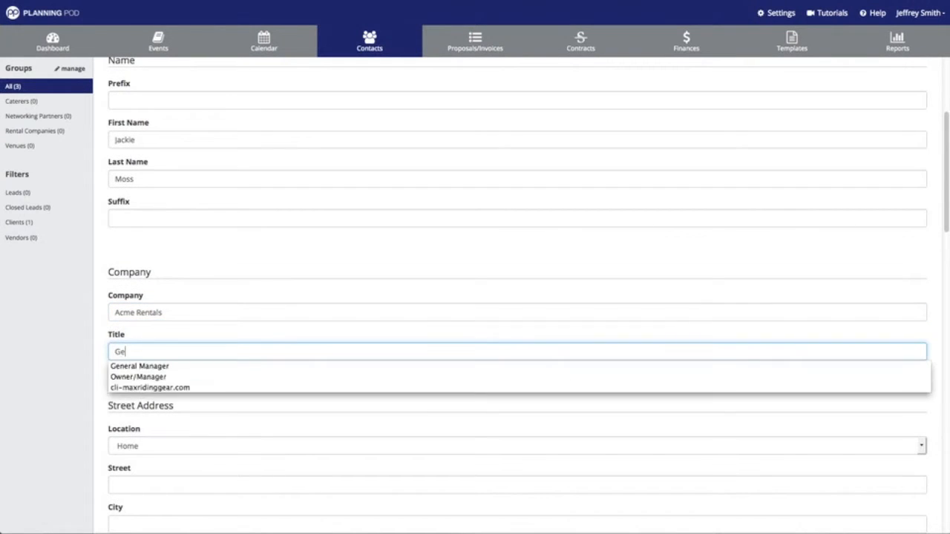
text(neral Manager)
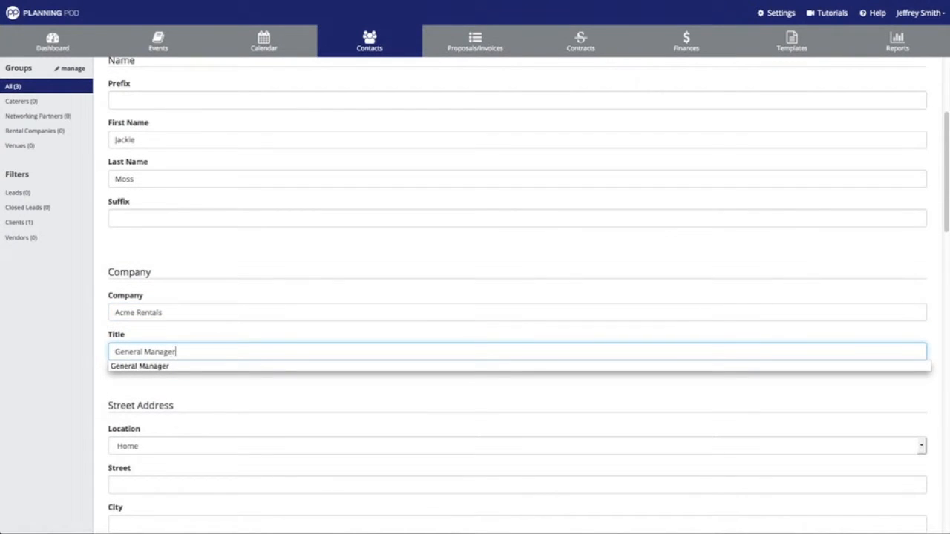
click(193, 414)
scroll(186, 393, down, 5)
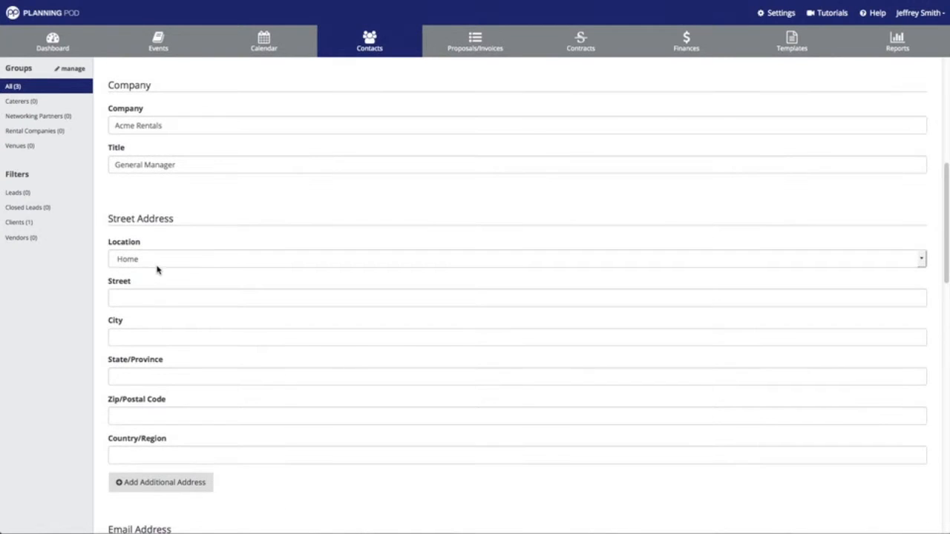
Set the address location to Work and fill in the street, city, state and zip.
click(157, 267)
click(152, 284)
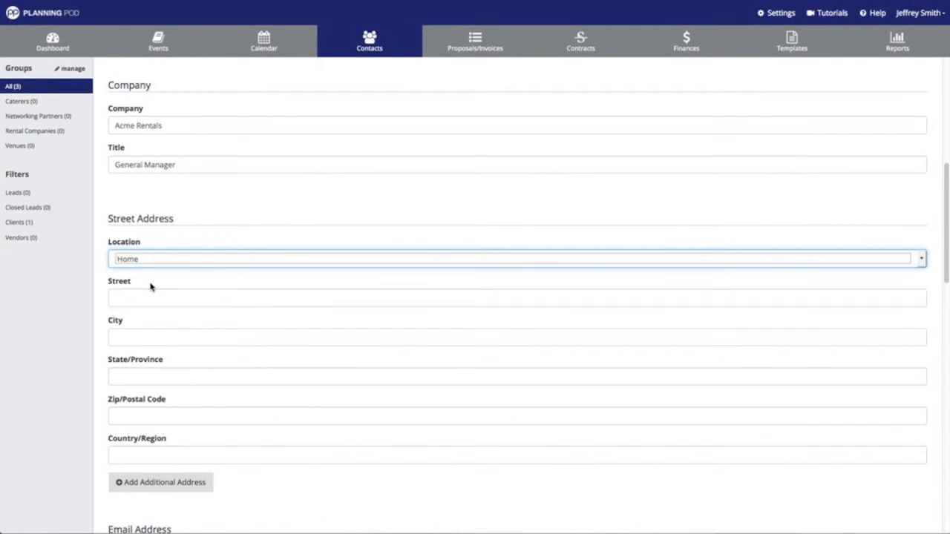
click(148, 299)
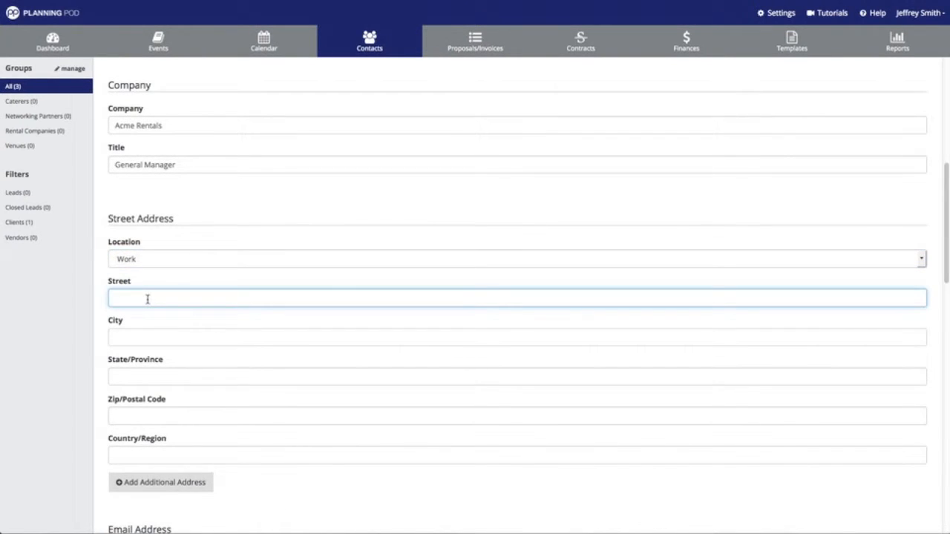
key(Tab)
key(Tab)
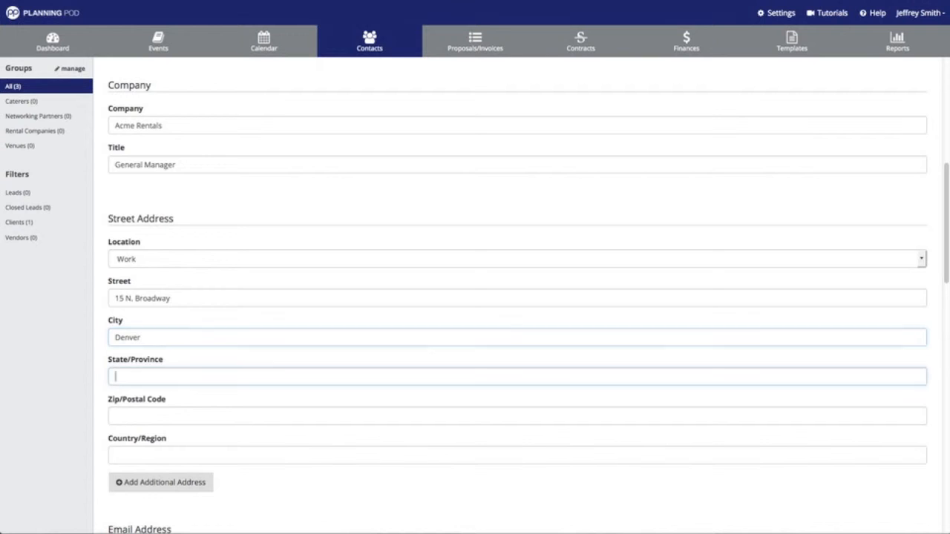
key(Tab)
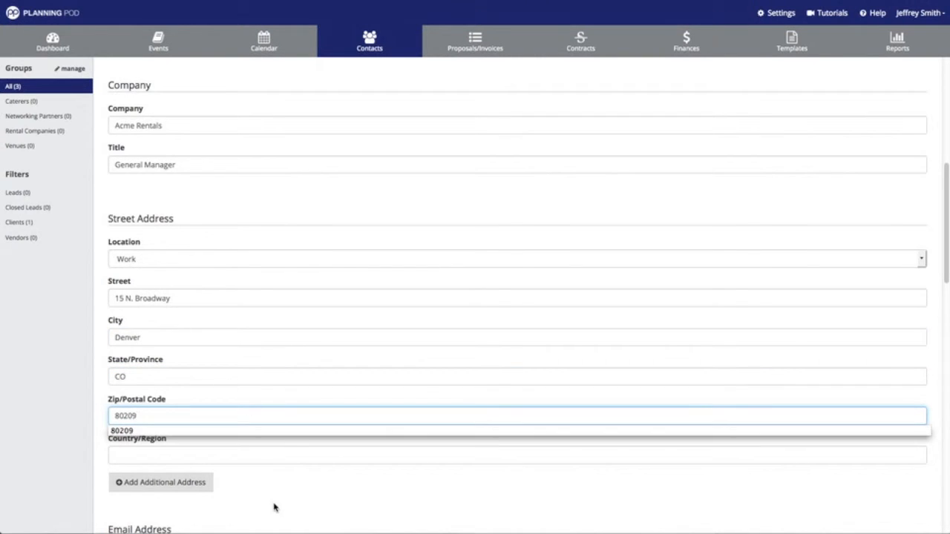
click(239, 431)
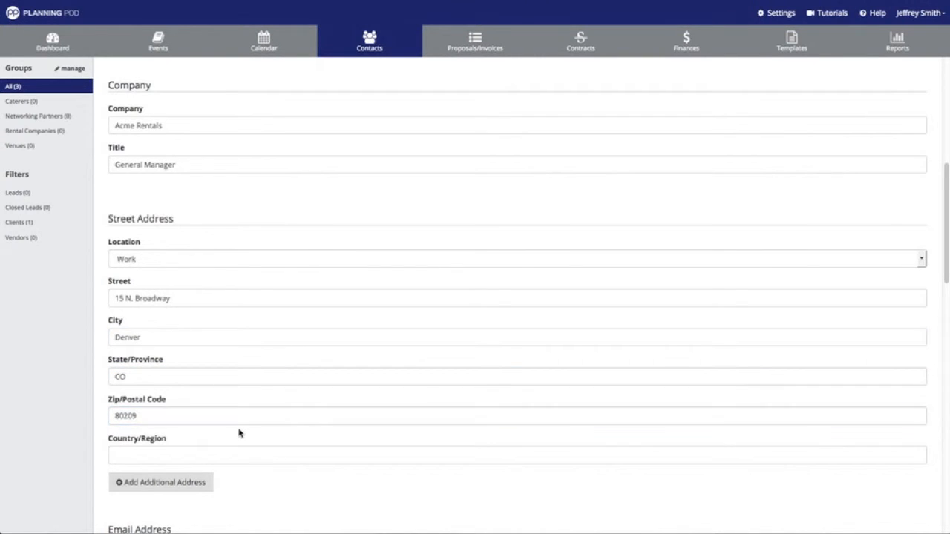
Add the primary e-mail, a work phone number and a second number marked Mobile.
scroll(237, 433, down, 3)
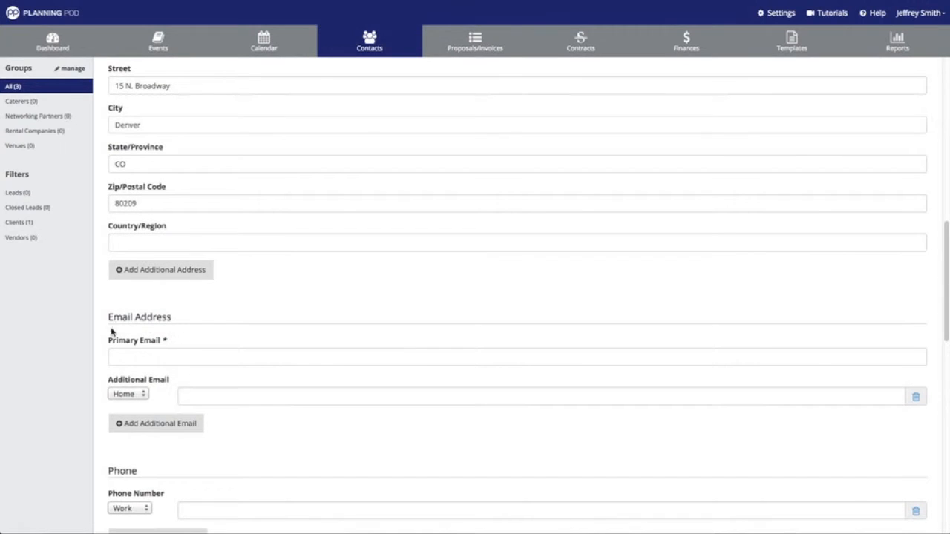
click(186, 357)
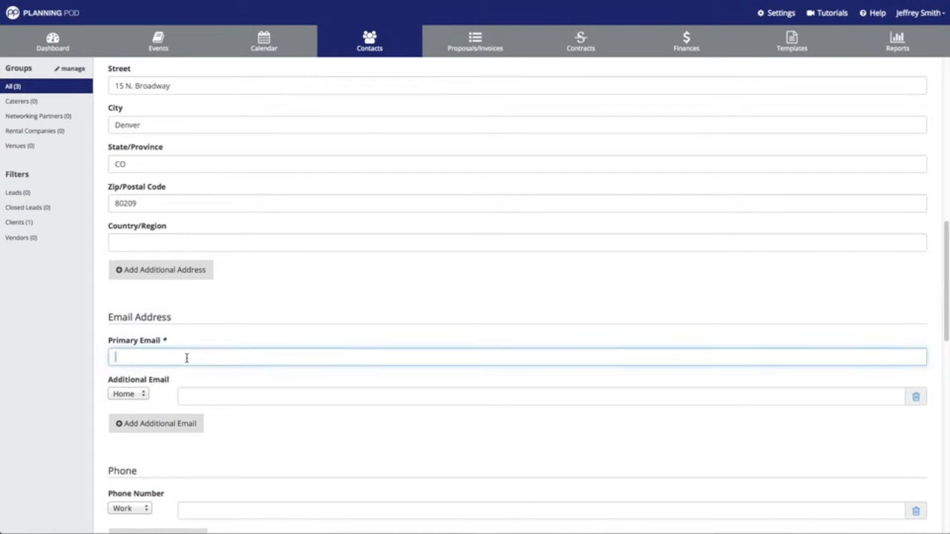
scroll(160, 348, down, 5)
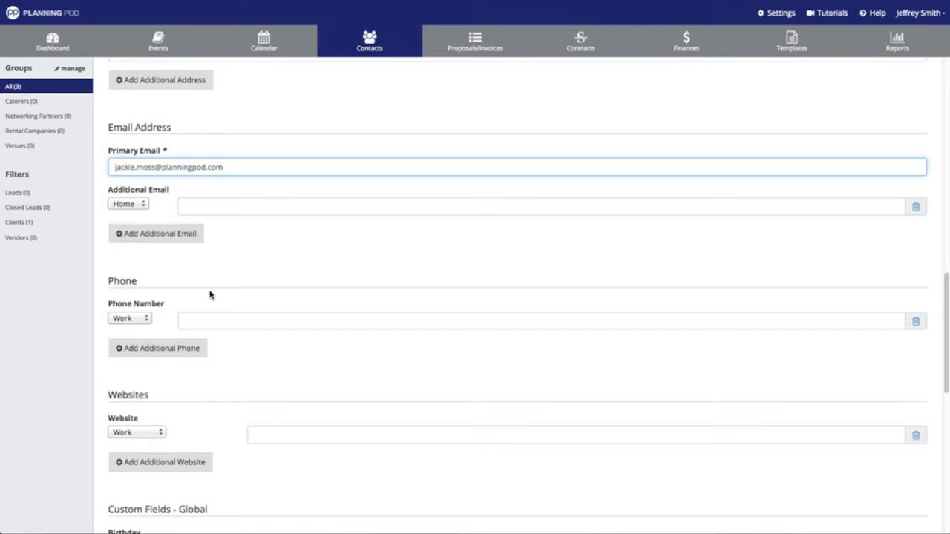
click(201, 324)
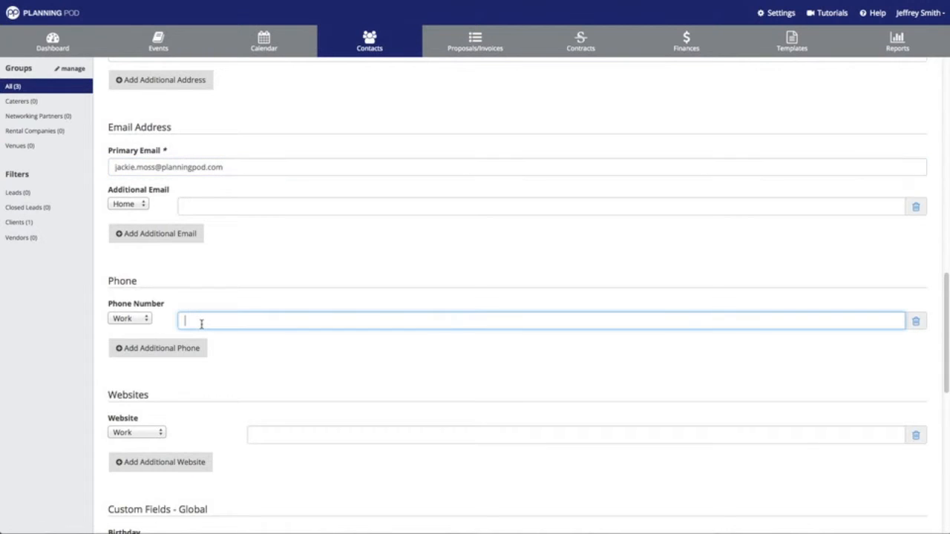
text(555-374-8263)
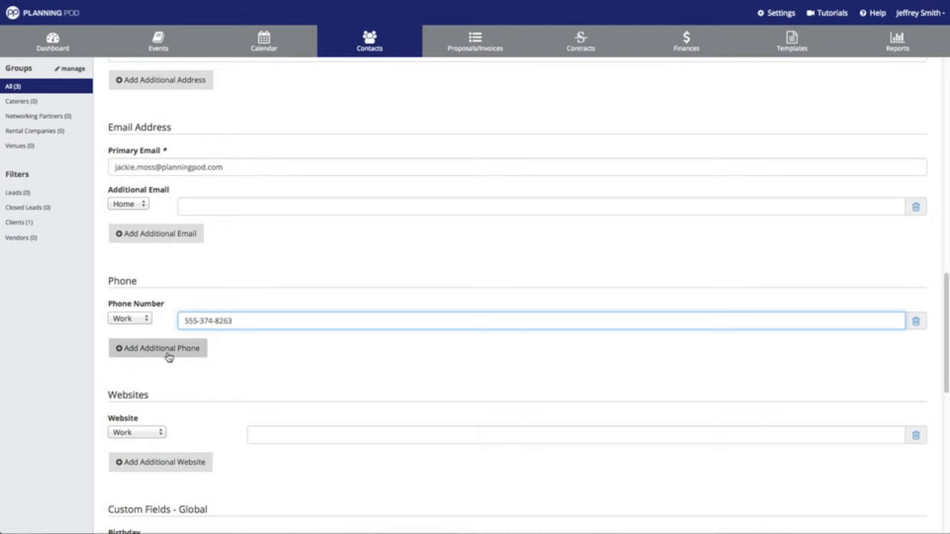
click(168, 352)
click(130, 358)
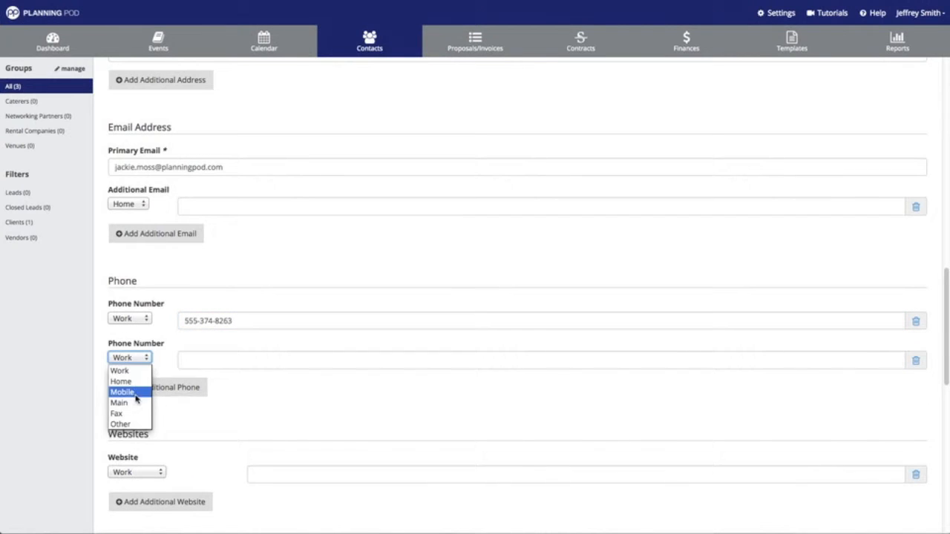
click(136, 392)
click(203, 363)
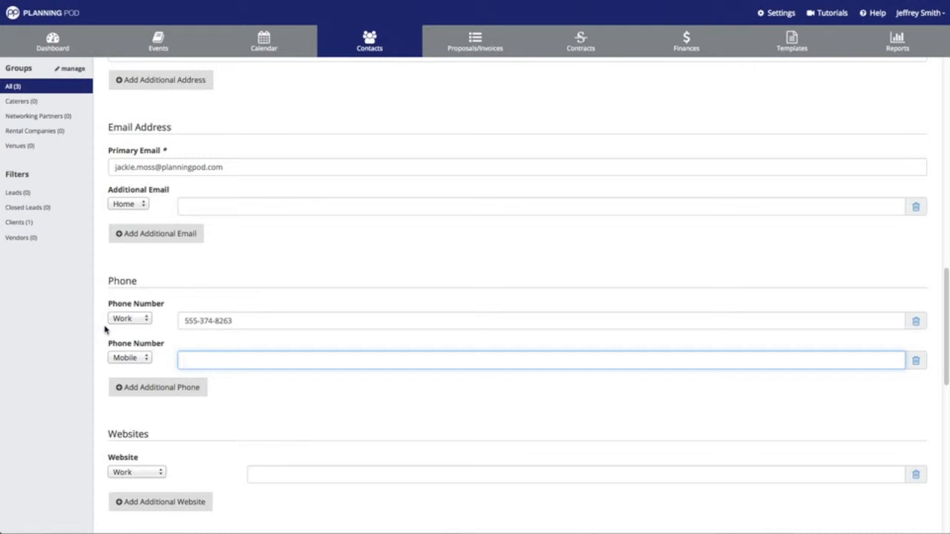
click(214, 360)
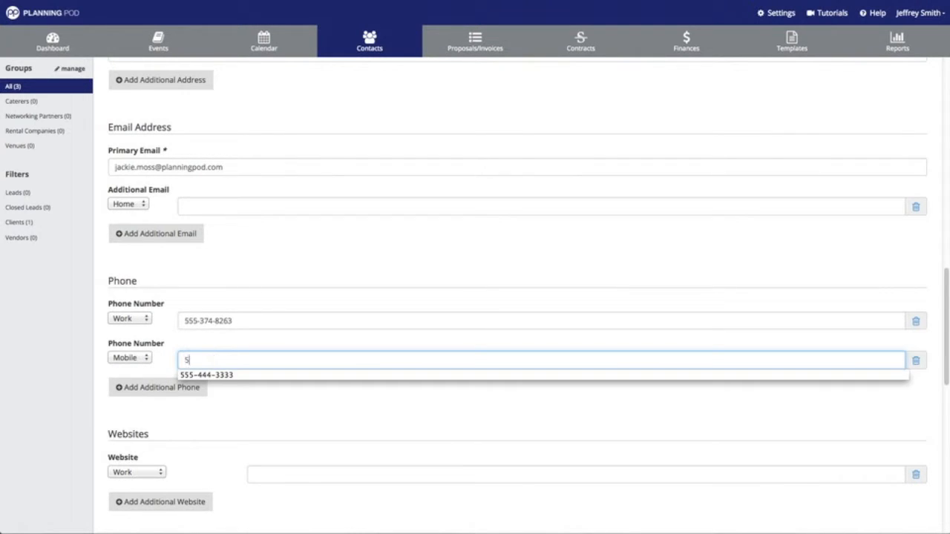
text(555-273)
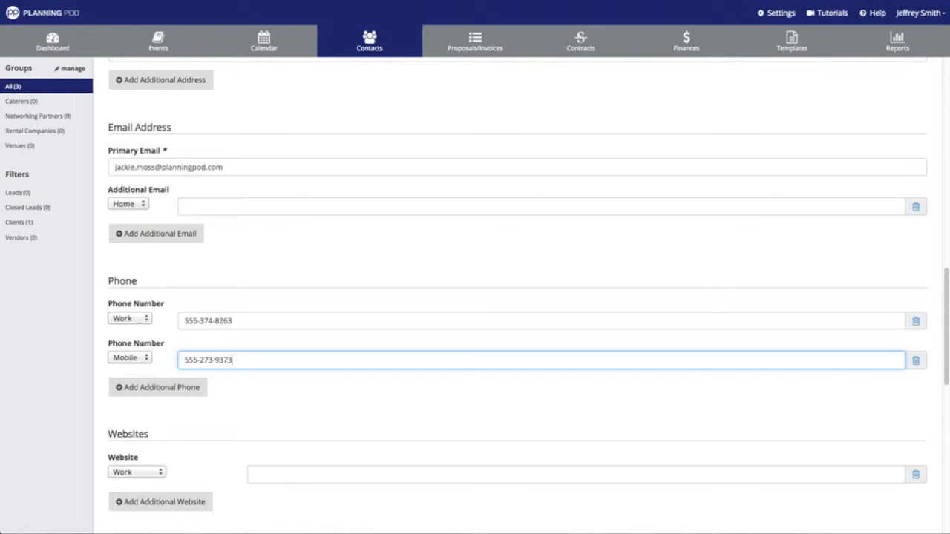
text(-9373)
scroll(214, 360, down, 5)
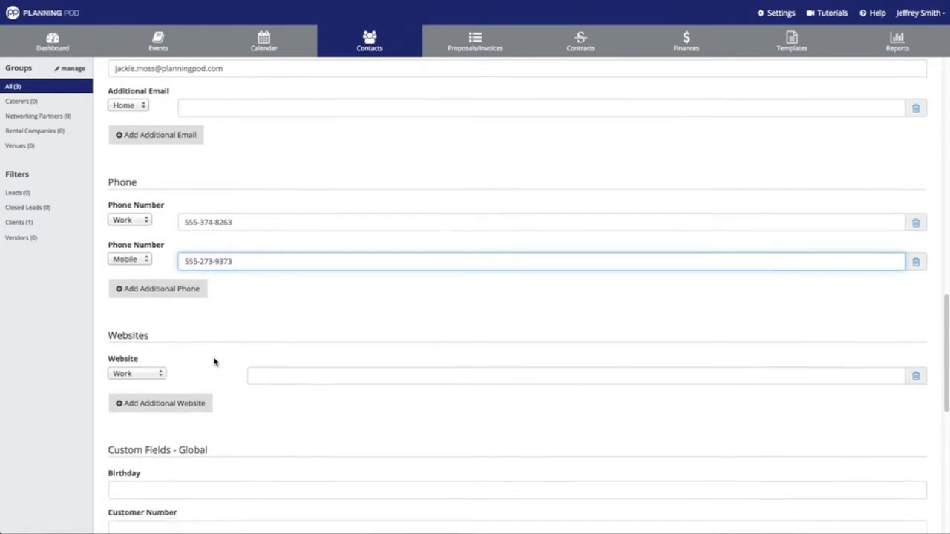
Enter the contact's birthday and move to the Customer Number field.
scroll(214, 359, down, 1)
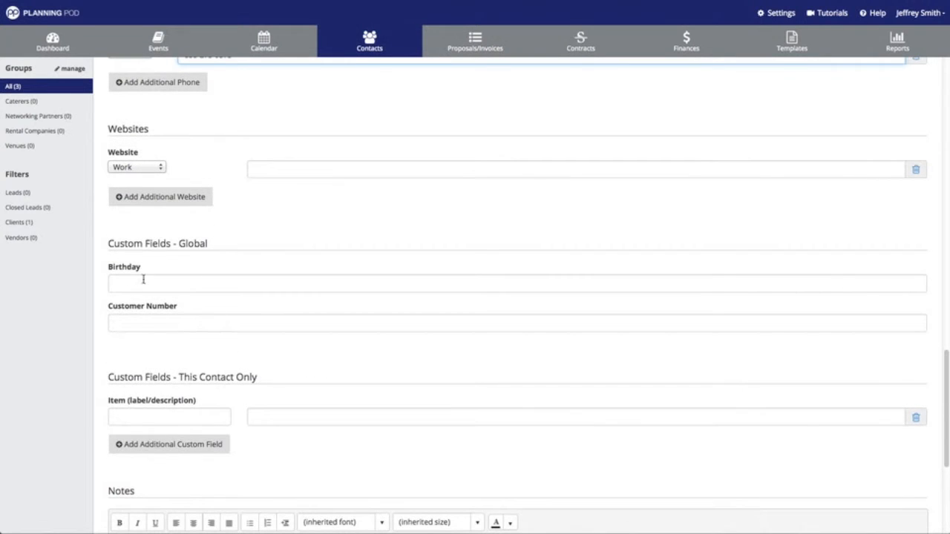
click(189, 290)
text(November 1)
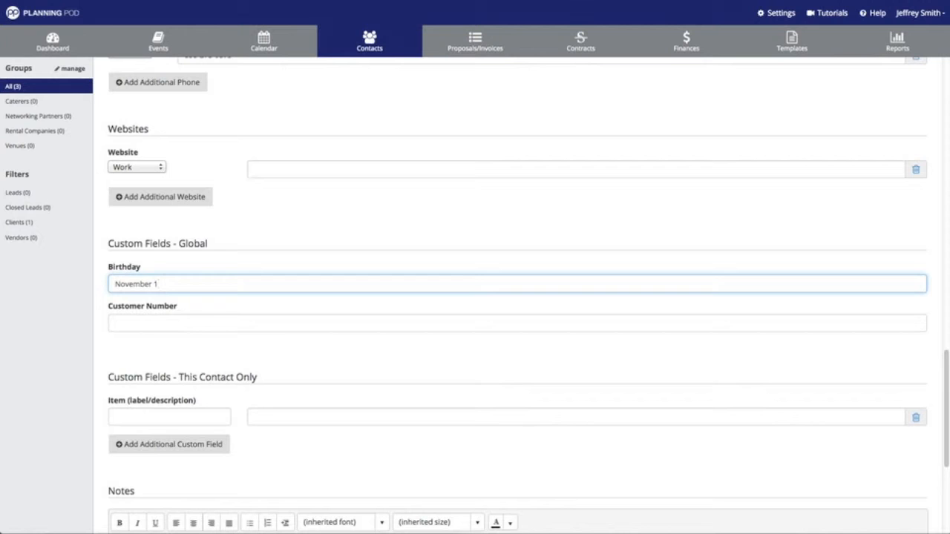
click(195, 320)
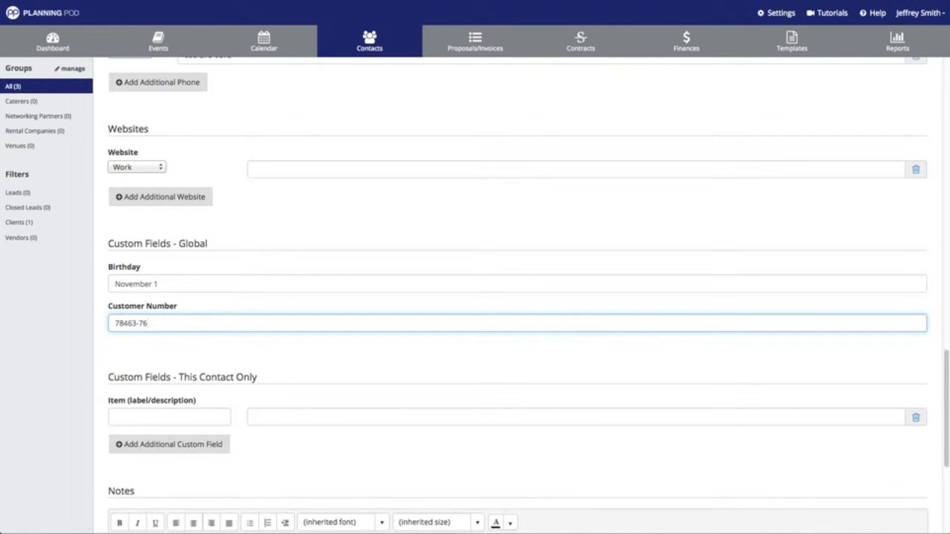
Label a contact-only custom field 'Event Date - Tenative'.
scroll(196, 323, down, 4)
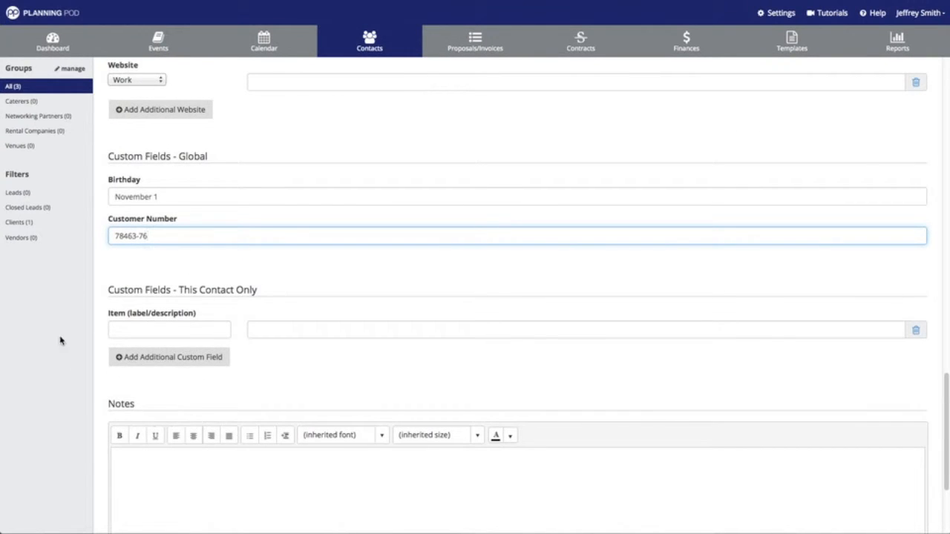
click(186, 326)
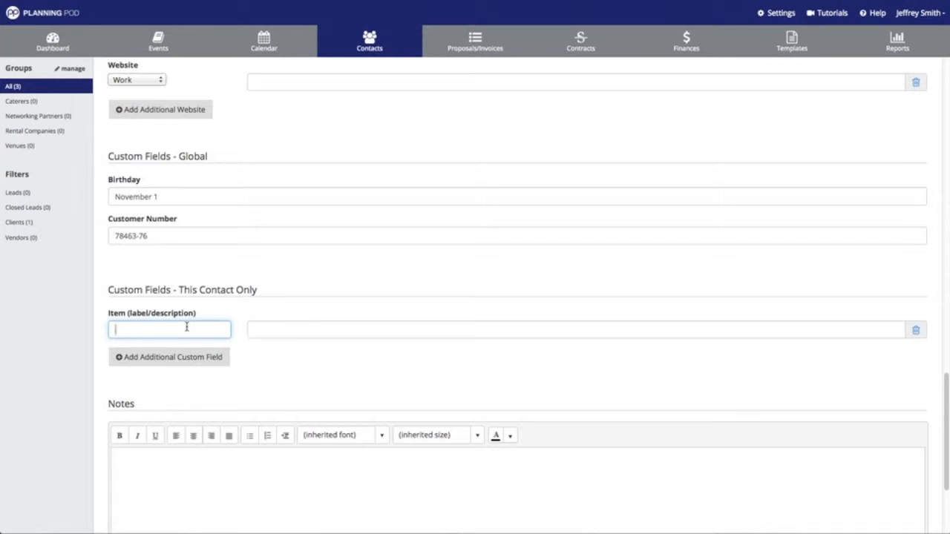
text(Event Date - Tenative)
click(273, 330)
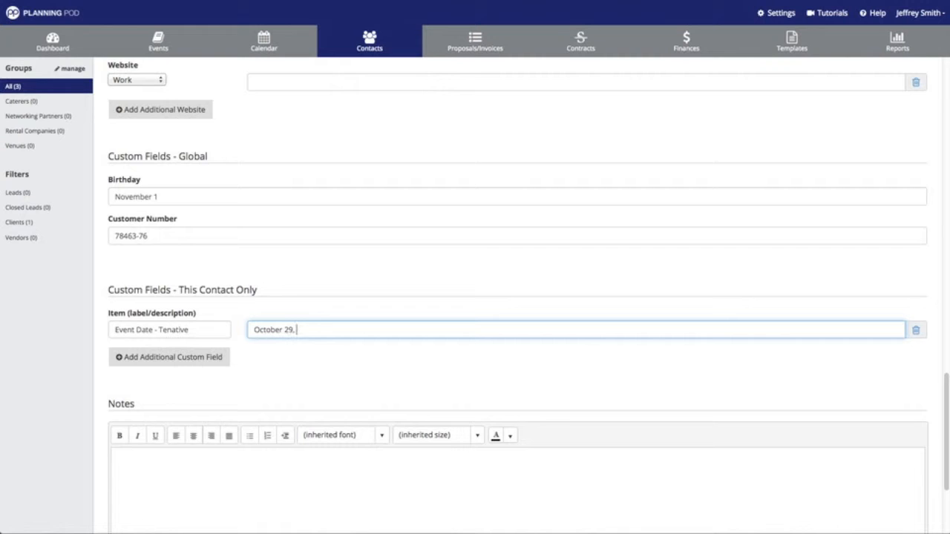
Set the custom field value to October 29, 2015, add placeholder notes, and save the contact.
text(October 29, 2015)
scroll(206, 291, down, 3)
click(168, 324)
text(ad)
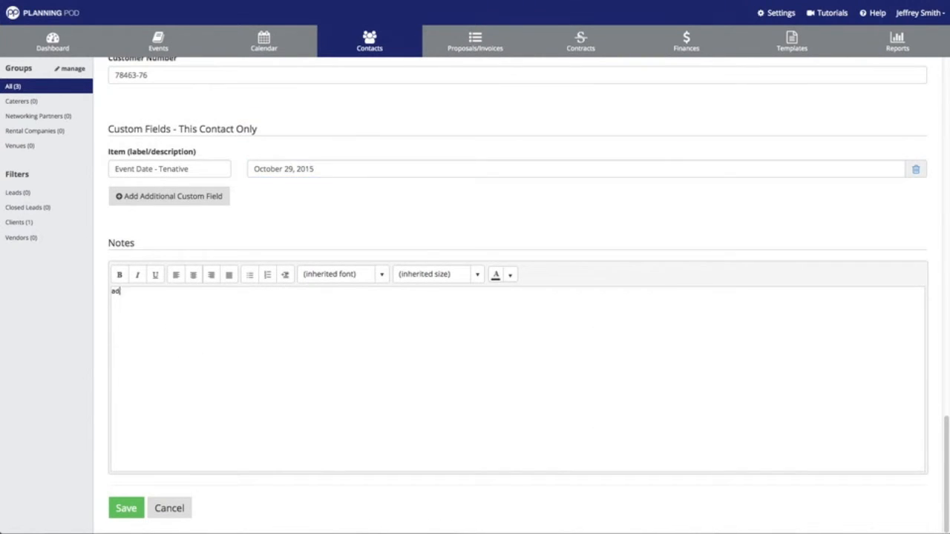
text(jkghakjhga)
key(Return)
text(ag)
key(Return)
text(aerghaerh)
key(Return)
click(131, 514)
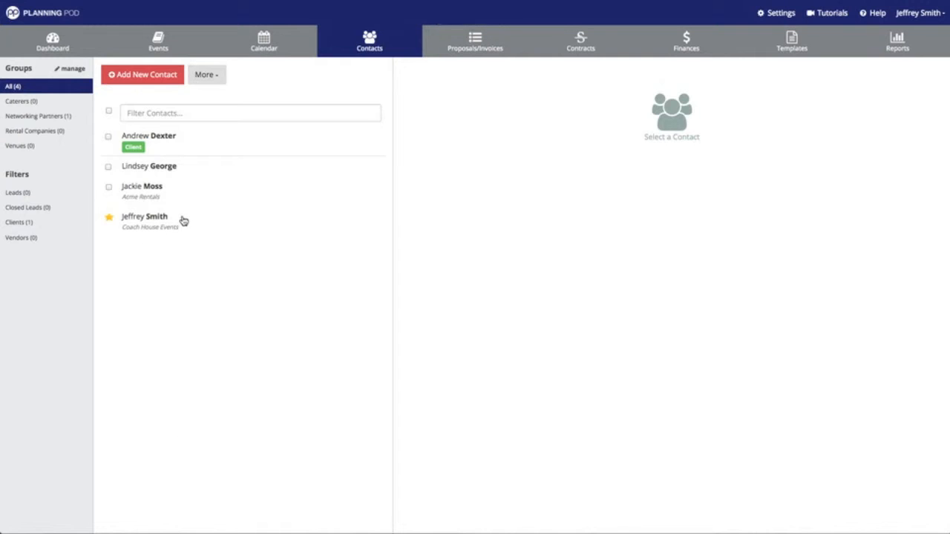
Open the Acme Rentals contact, view its work address map, then choose Edit Profile.
click(160, 195)
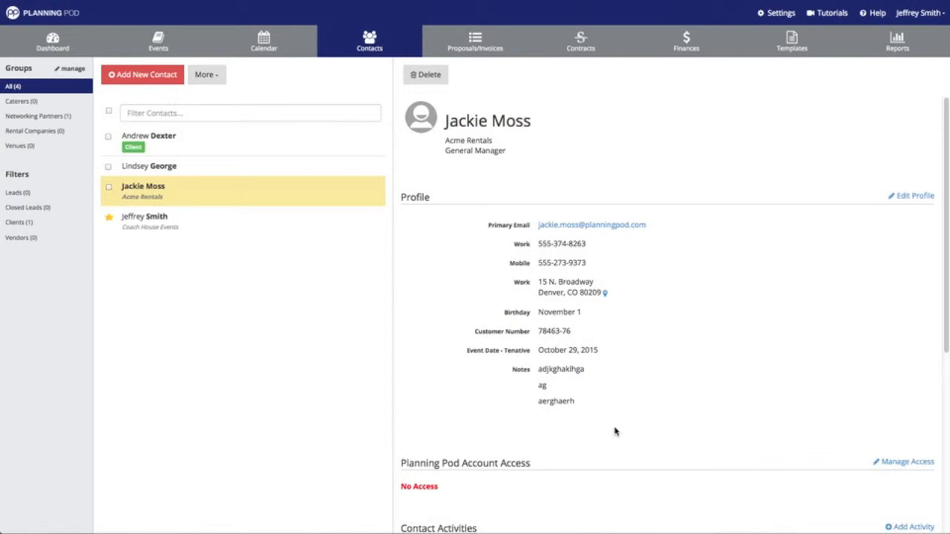
click(606, 294)
click(919, 197)
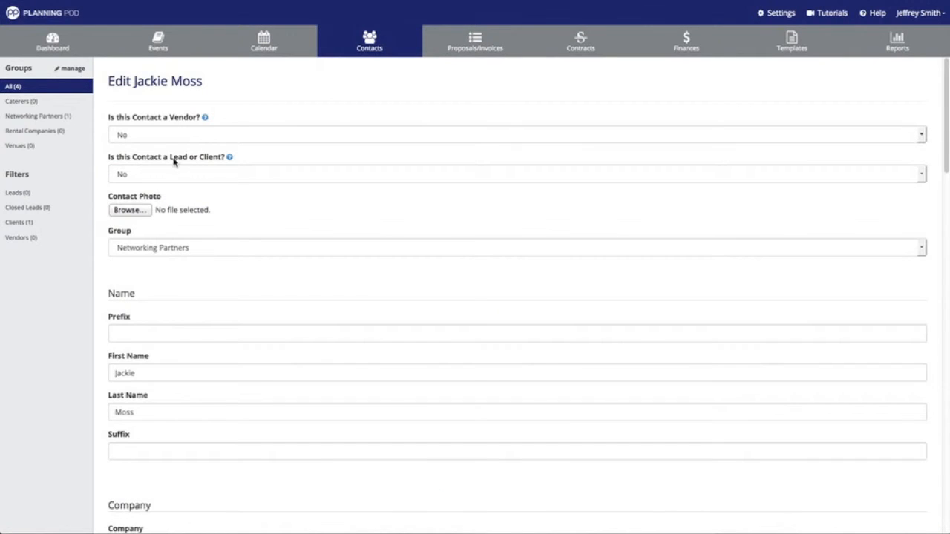
Upload GraceHeadshot.jpg from the Assets Folder as the contact photo and save the profile.
click(141, 208)
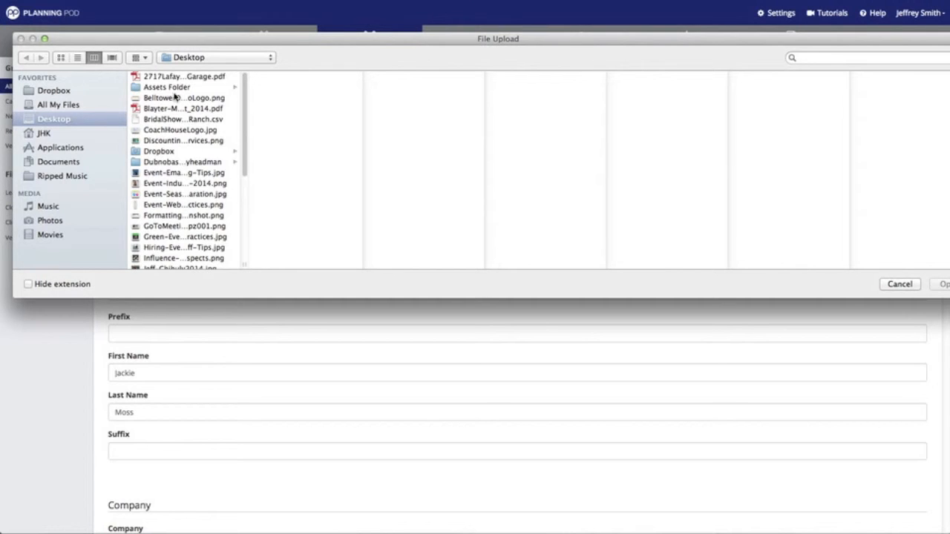
click(175, 87)
click(297, 194)
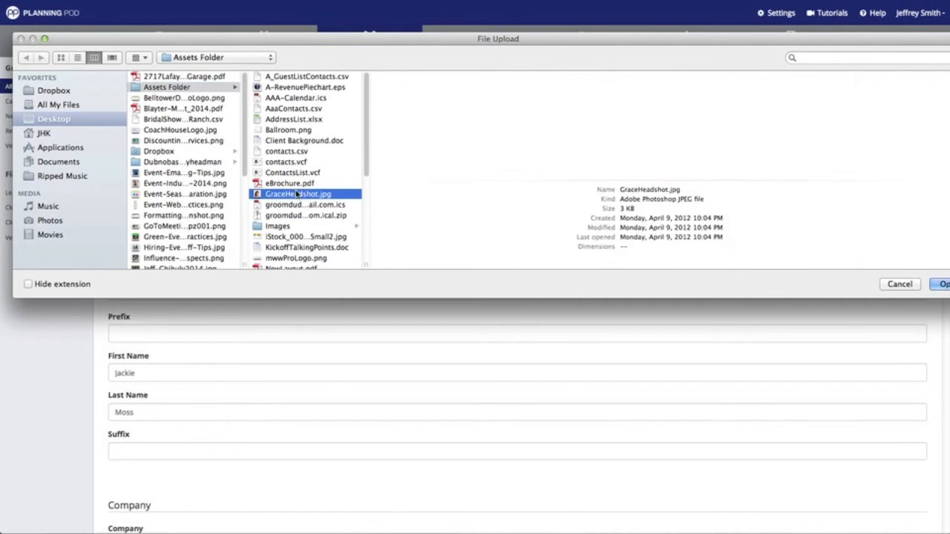
click(935, 285)
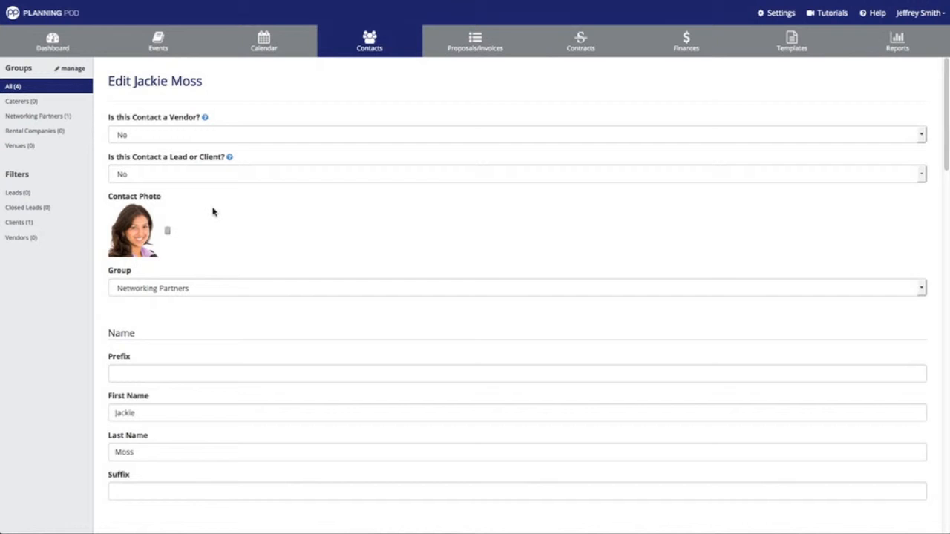
scroll(212, 211, down, 15)
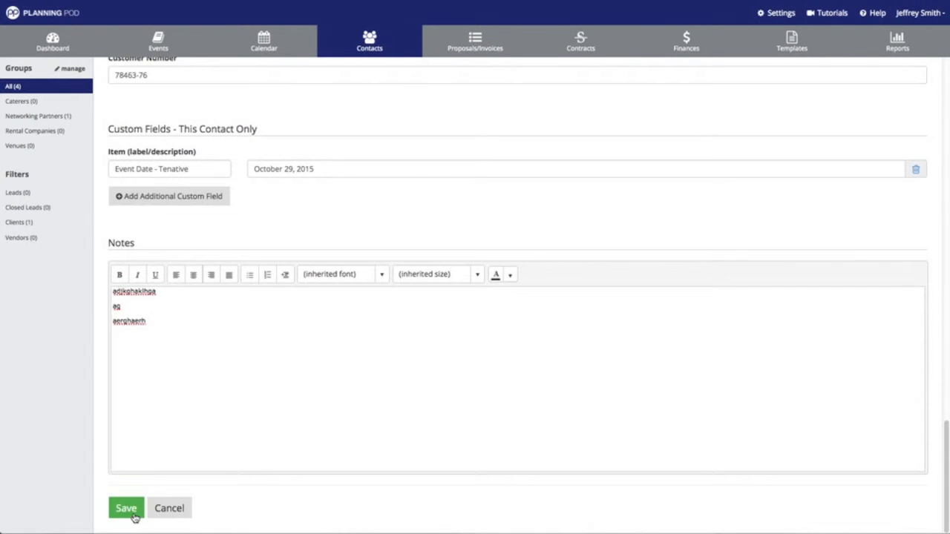
click(132, 514)
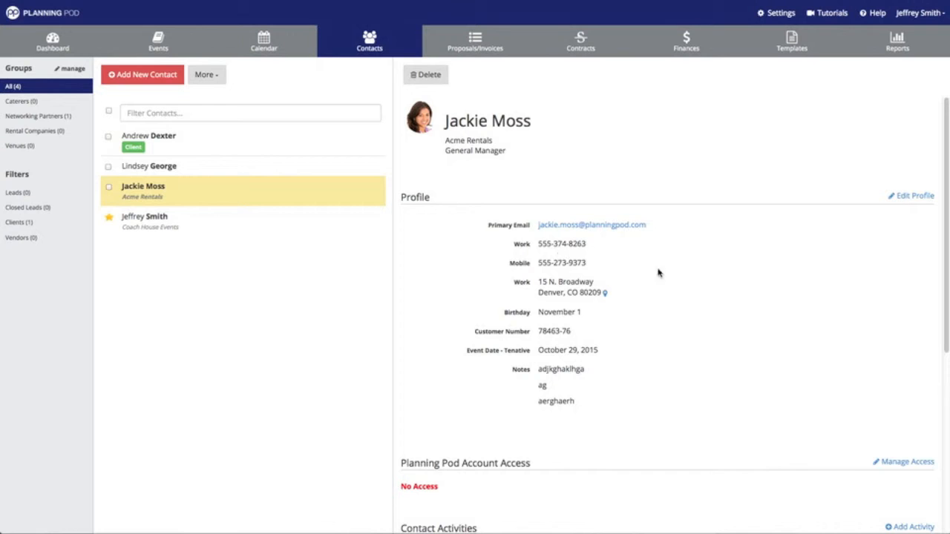
Open the Add Activity form from the profile's Contact Activities section.
scroll(803, 278, down, 5)
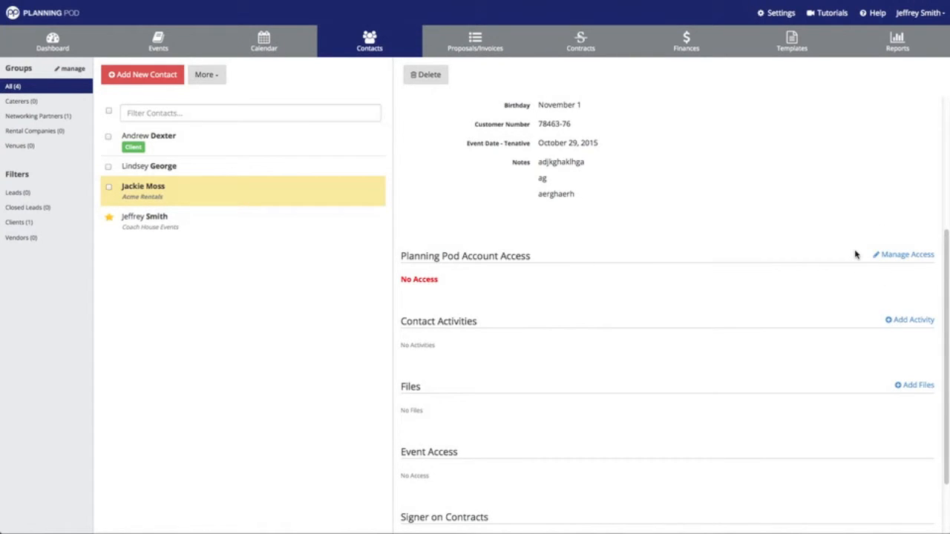
scroll(855, 255, down, 1)
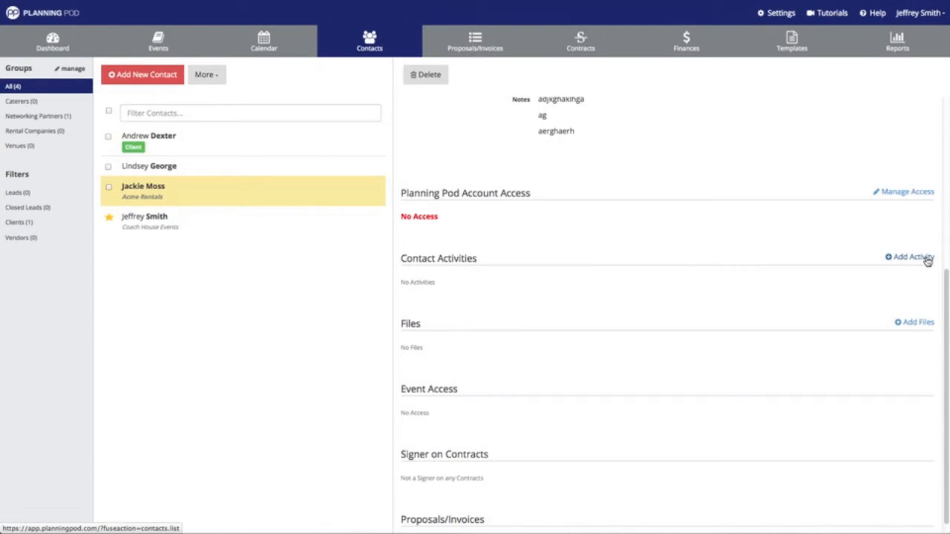
click(913, 257)
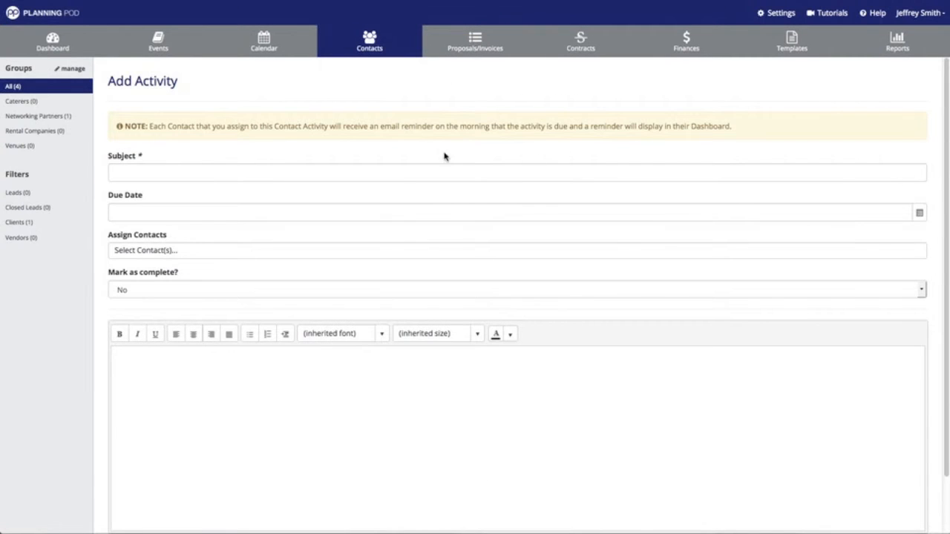
Enter the subject 'Follow up re: proposal' and set the due date to 01/22/2015.
click(405, 170)
text(F)
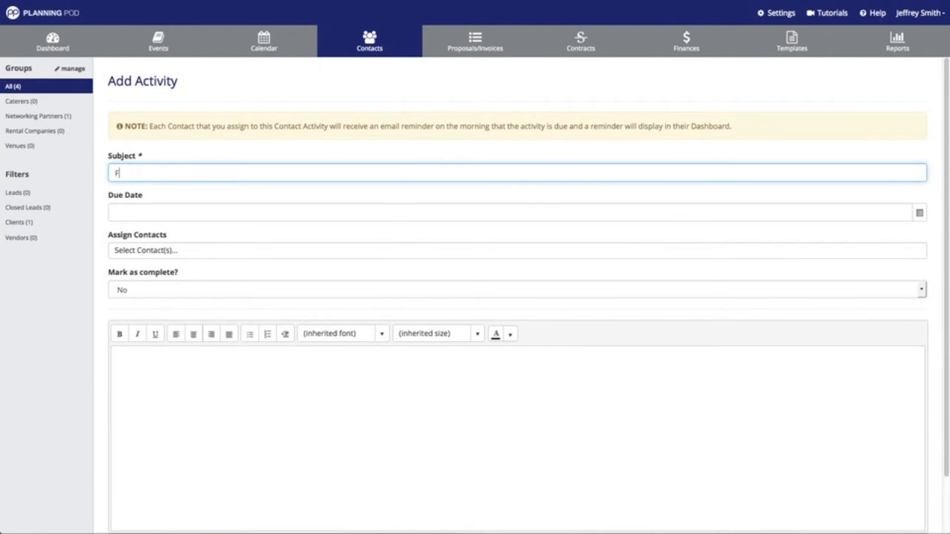
text(ollo)
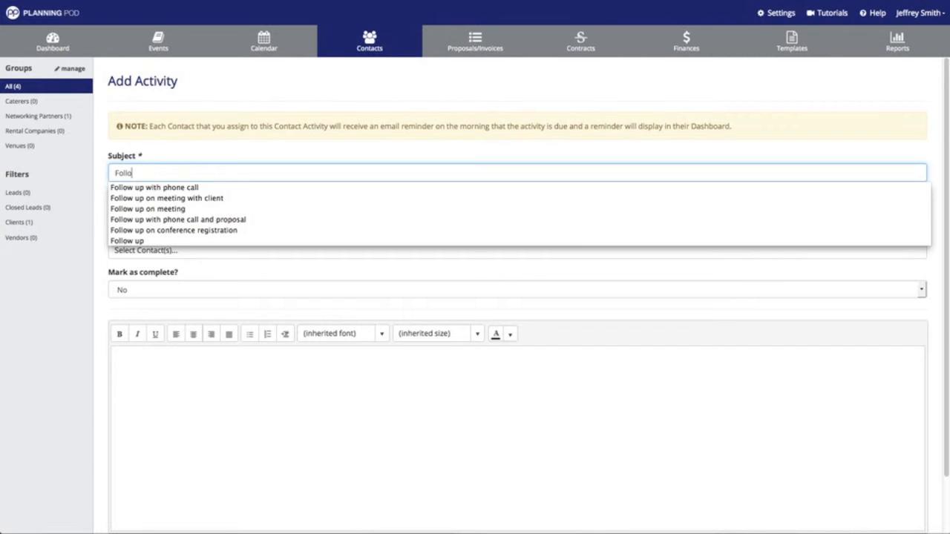
text(w up on)
key(BackSpace)
key(BackSpace)
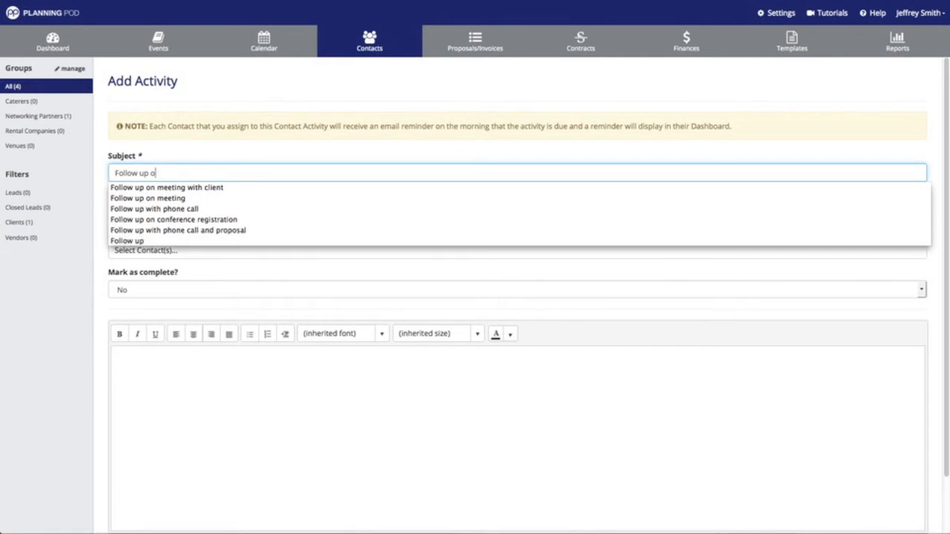
text(re: proposal)
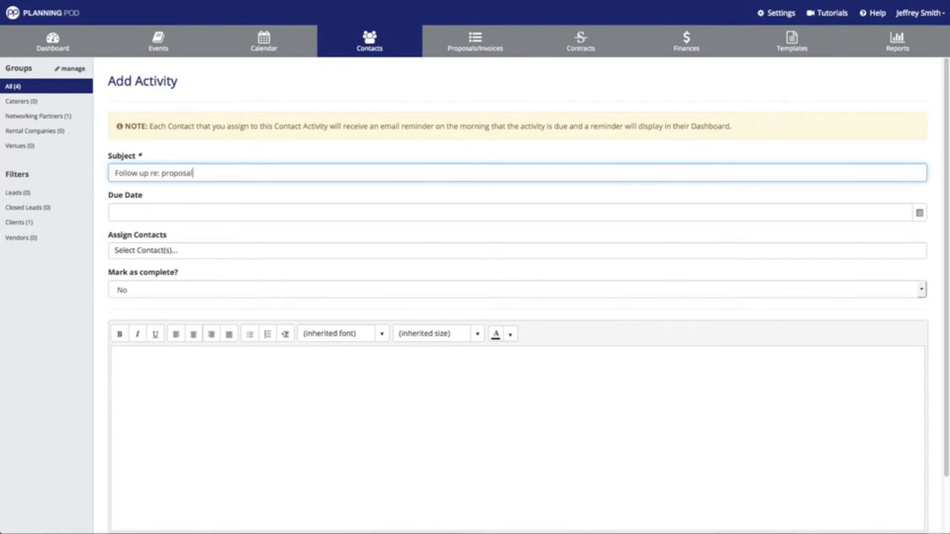
click(380, 209)
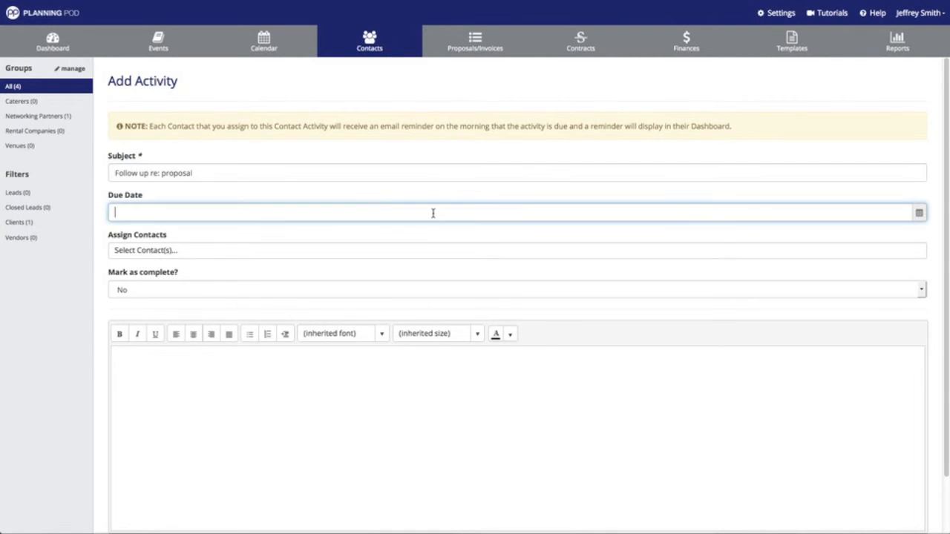
click(919, 213)
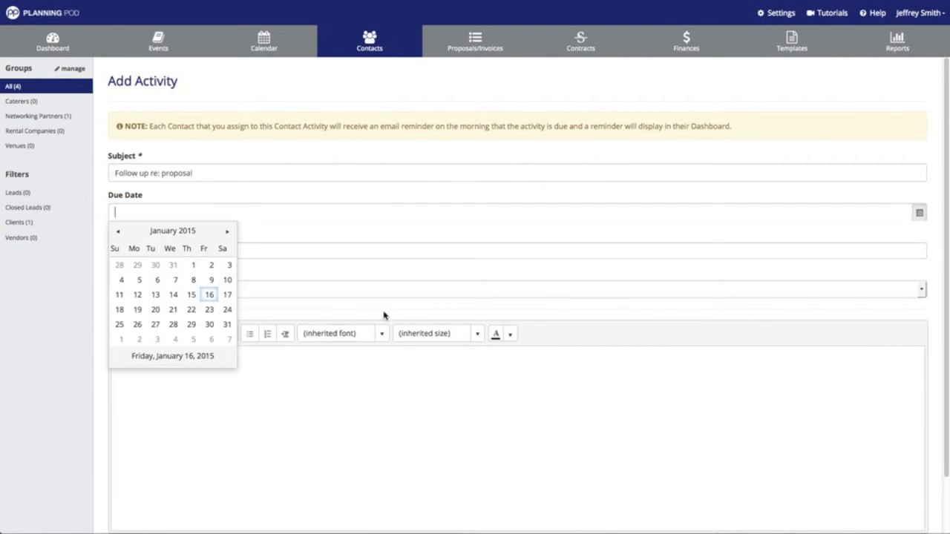
click(191, 310)
Assign two contacts to the activity and leave Mark as complete at No.
click(188, 250)
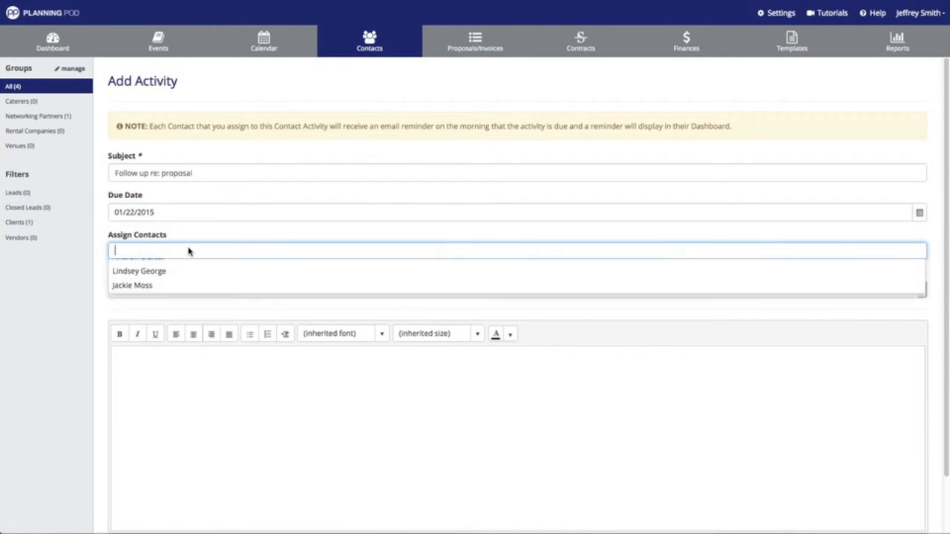
click(172, 269)
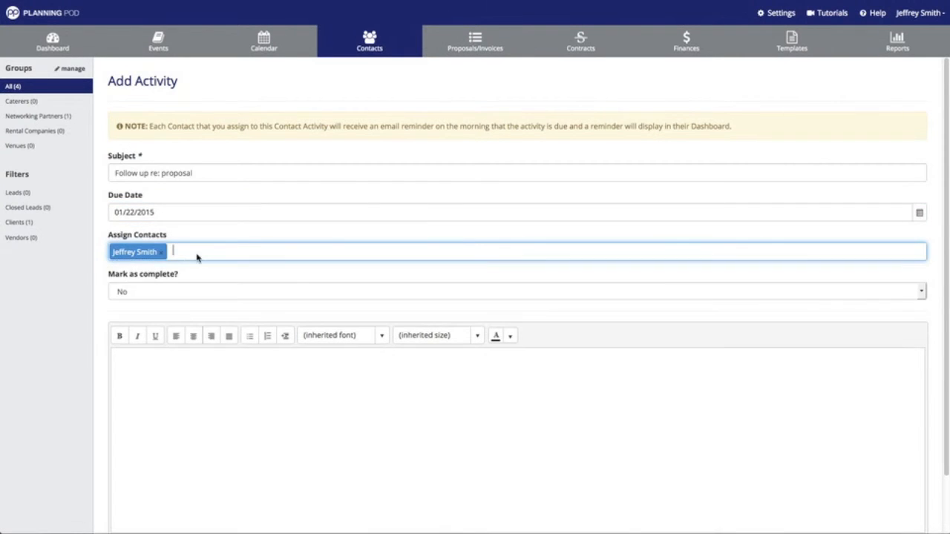
click(202, 253)
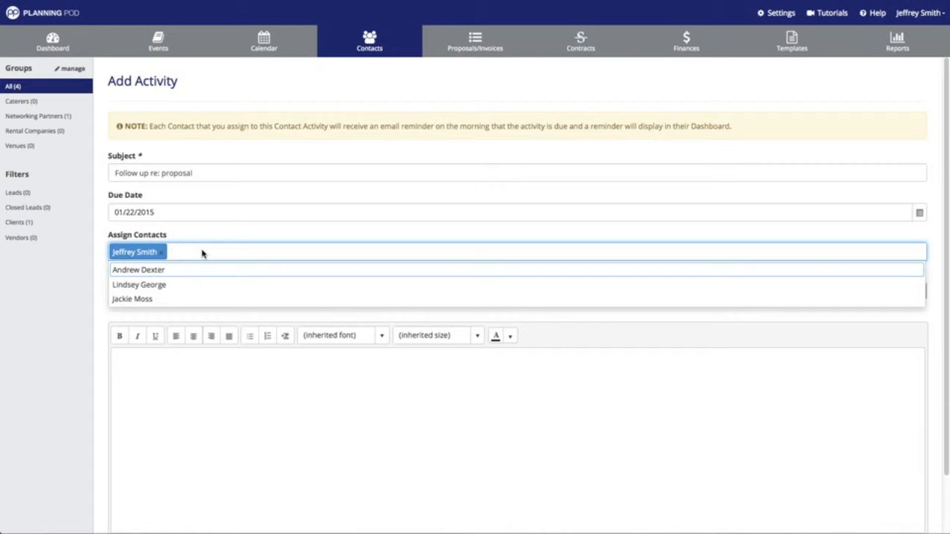
click(189, 286)
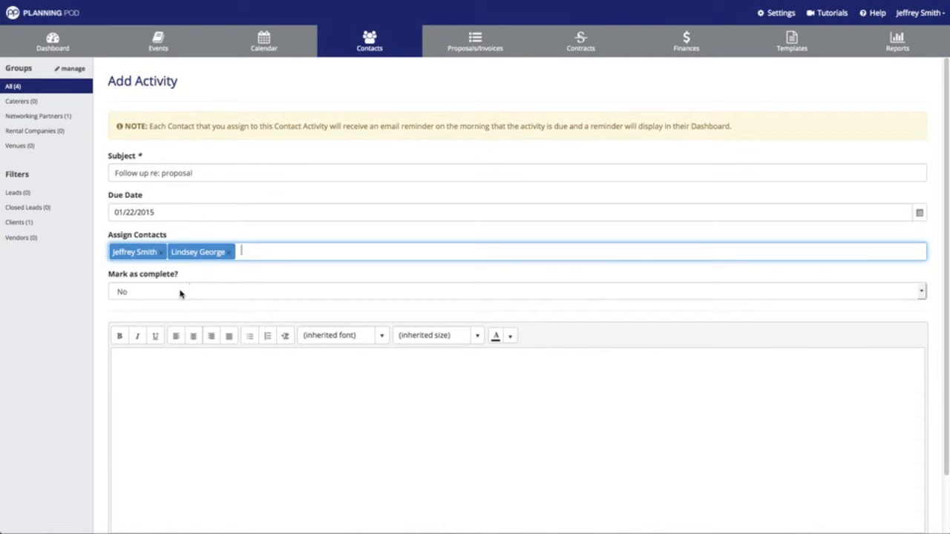
click(160, 292)
click(188, 281)
Add the note 'Call and provide additional information' and save the activity.
click(197, 397)
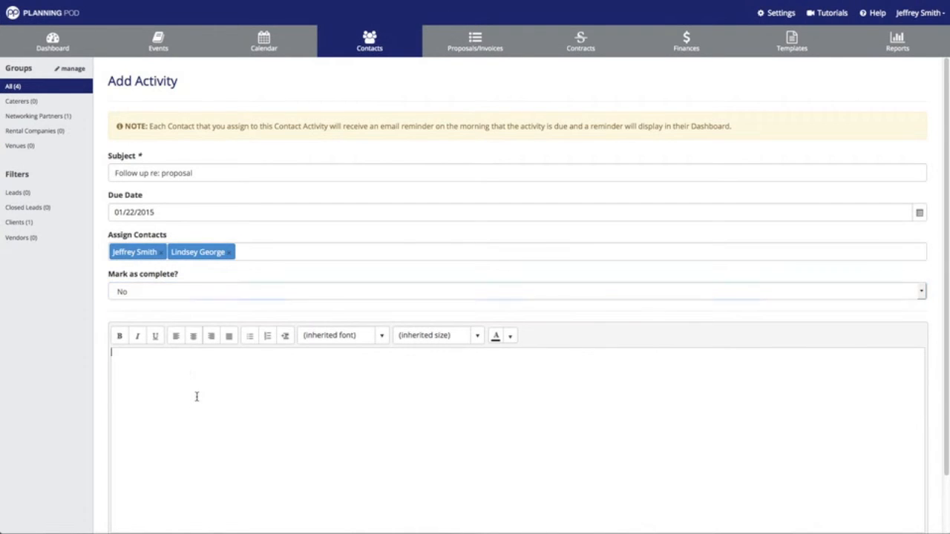
text(Call and provide addition)
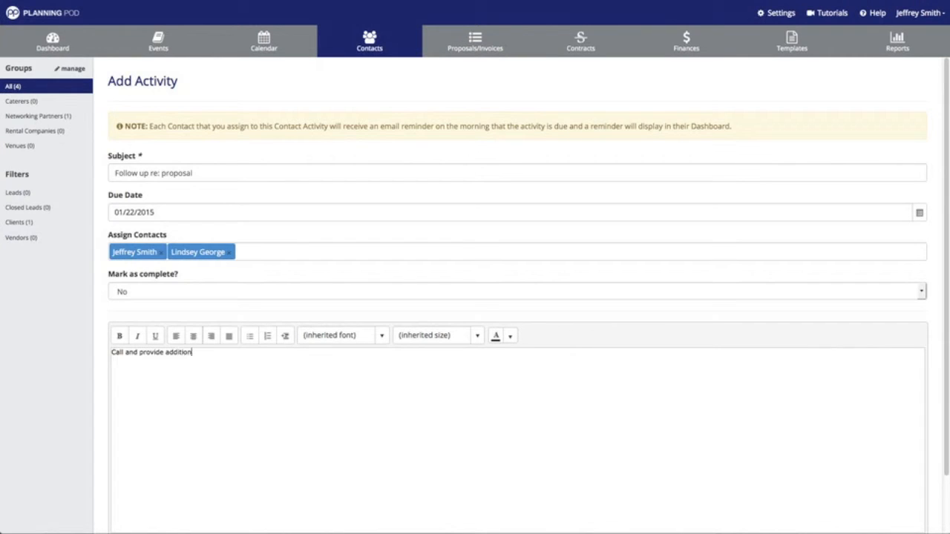
text(al)
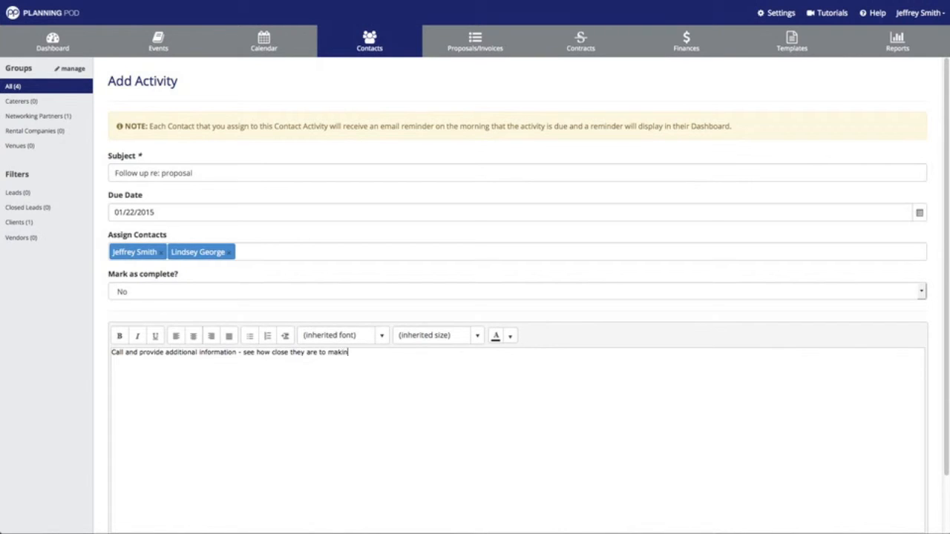
text(sion.)
scroll(252, 389, down, 2)
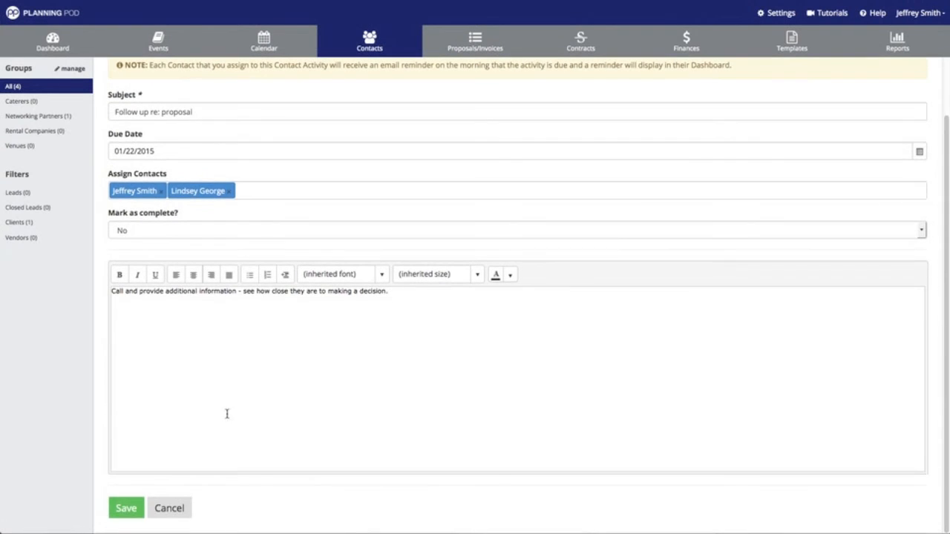
click(134, 508)
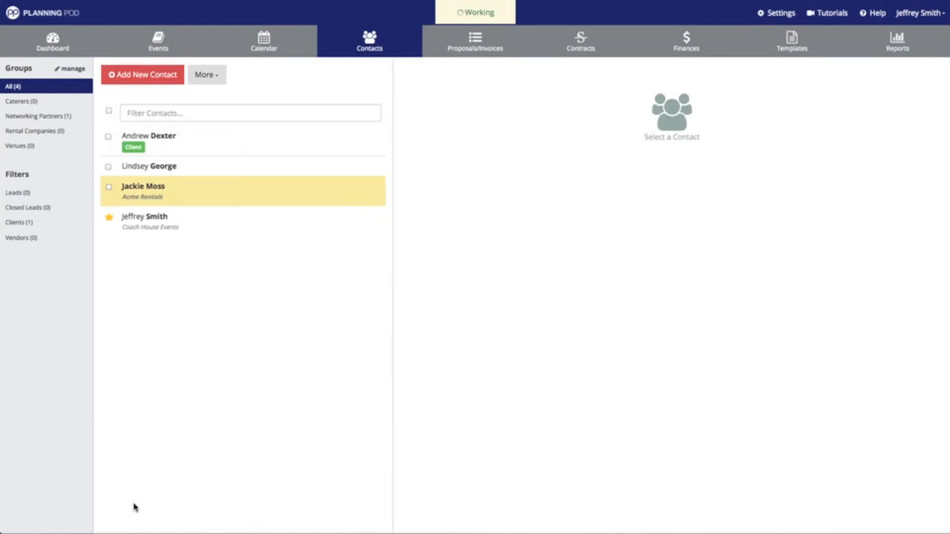
Go to the contact's Files section and choose Add Files.
scroll(575, 297, down, 3)
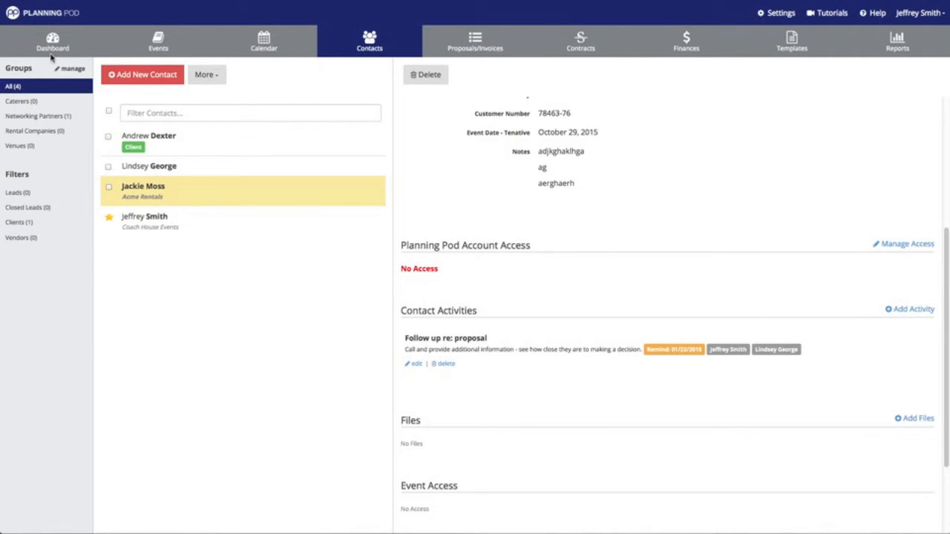
scroll(600, 404, down, 3)
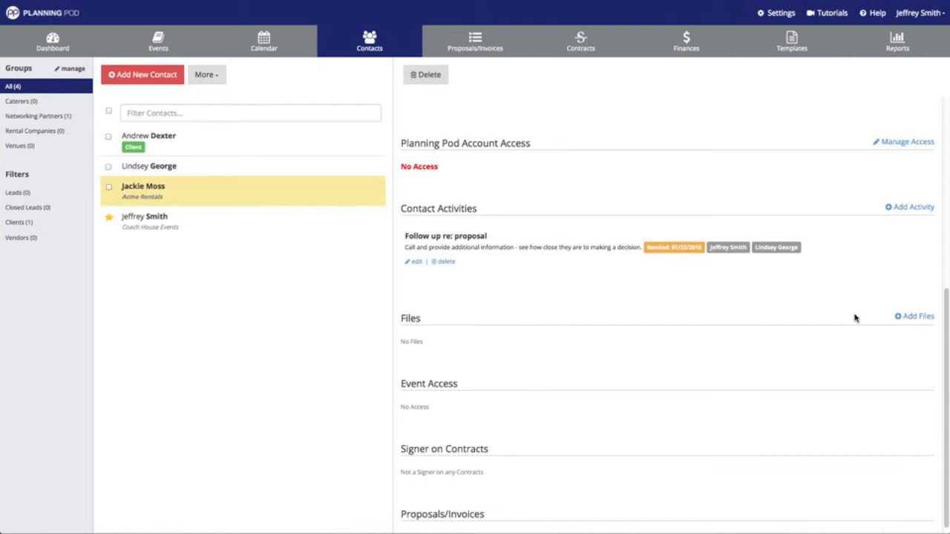
click(908, 317)
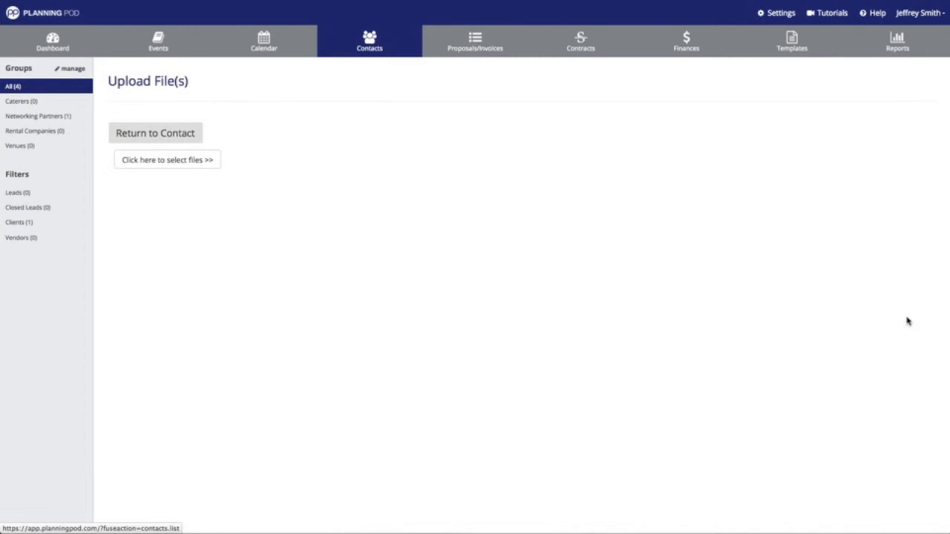
Select Client Background.doc, eBrochure.pdf, PlanningPod.pdf and TermsOfPricing.doc in Assets Folder and upload them.
click(148, 160)
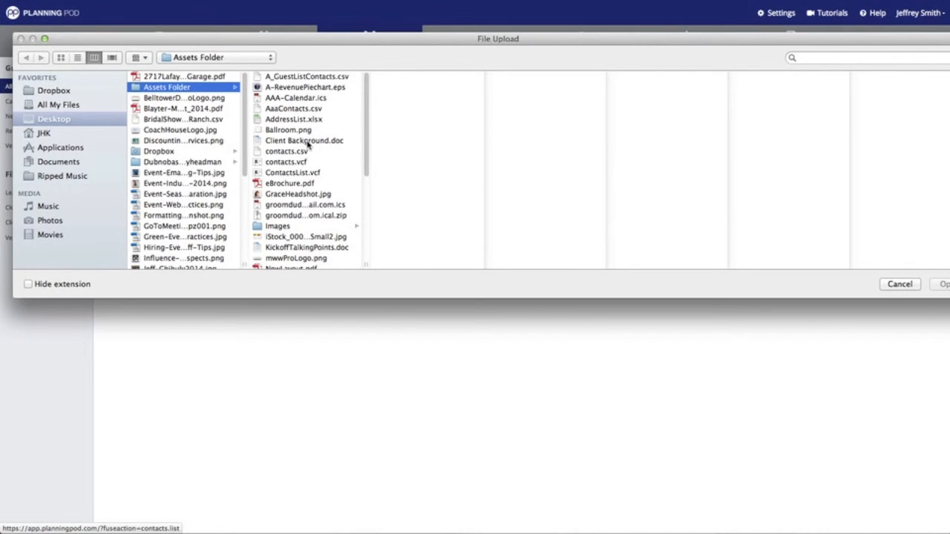
click(308, 144)
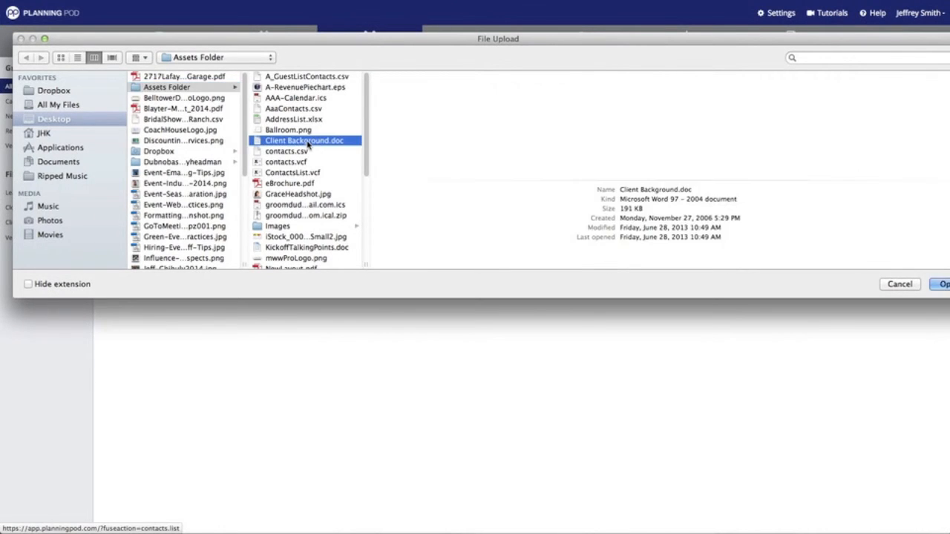
super+click(312, 184)
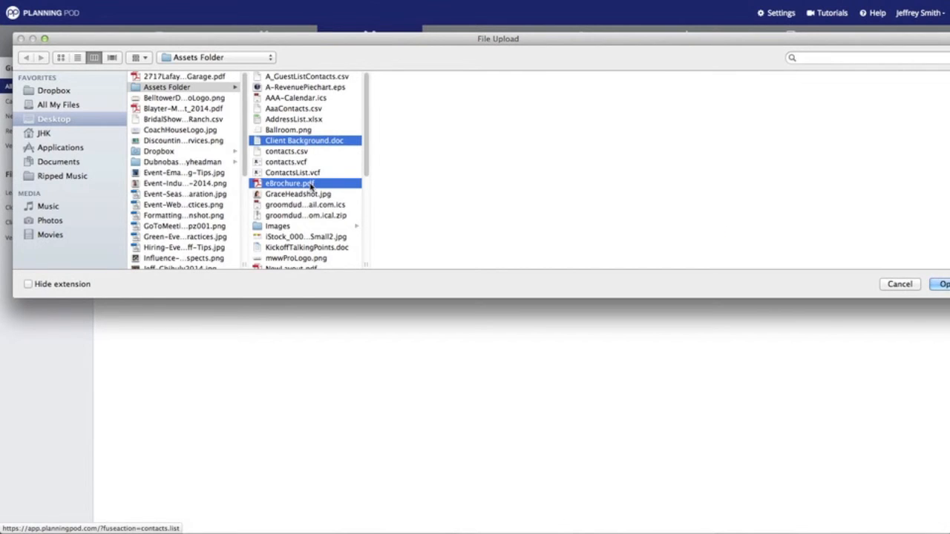
scroll(311, 187, down, 1)
scroll(311, 185, down, 5)
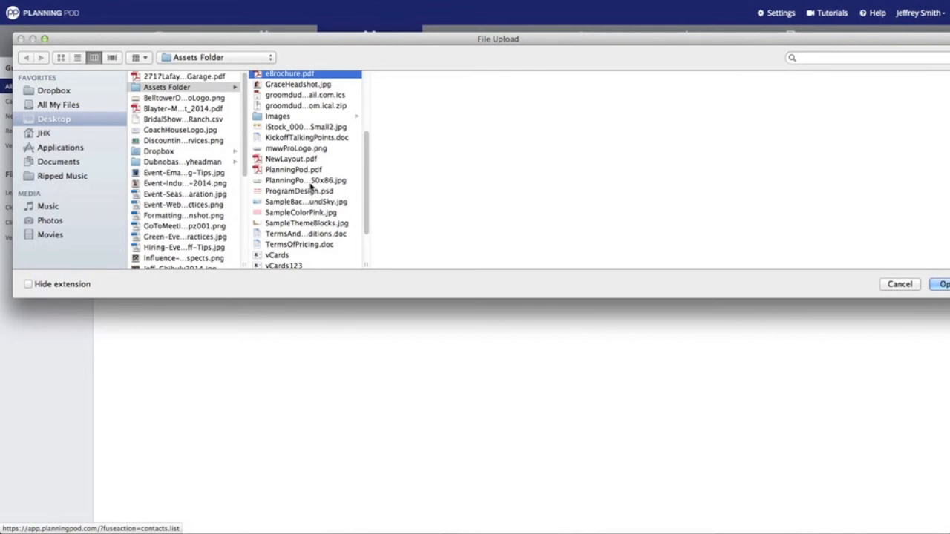
super+click(313, 172)
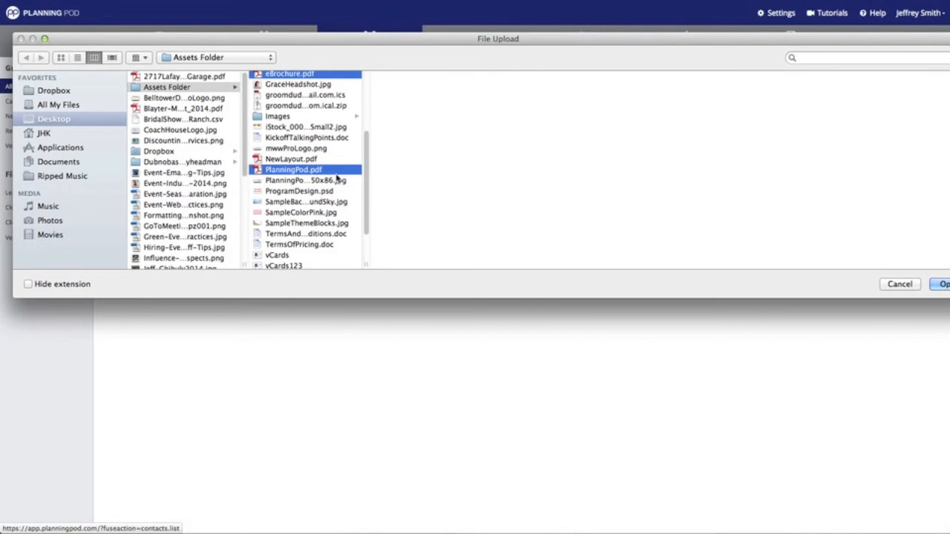
super+click(331, 247)
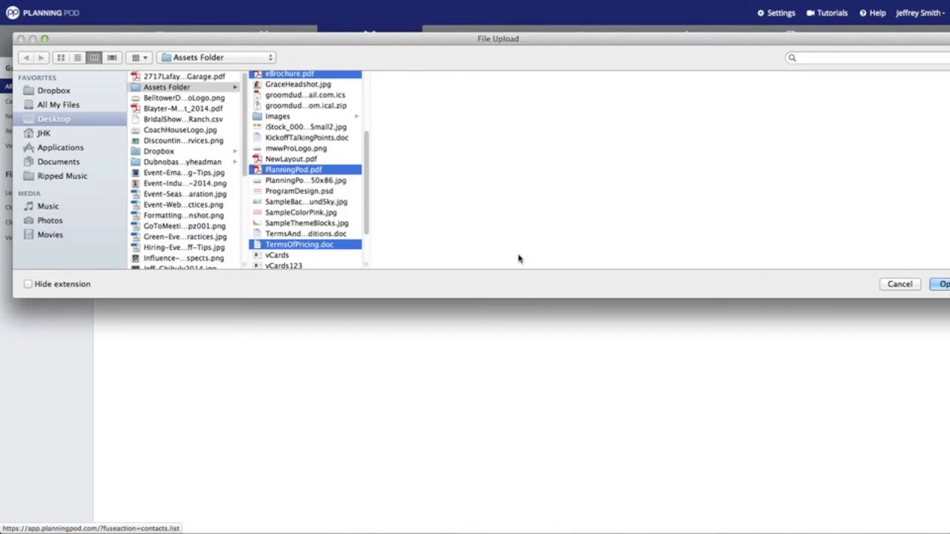
click(940, 286)
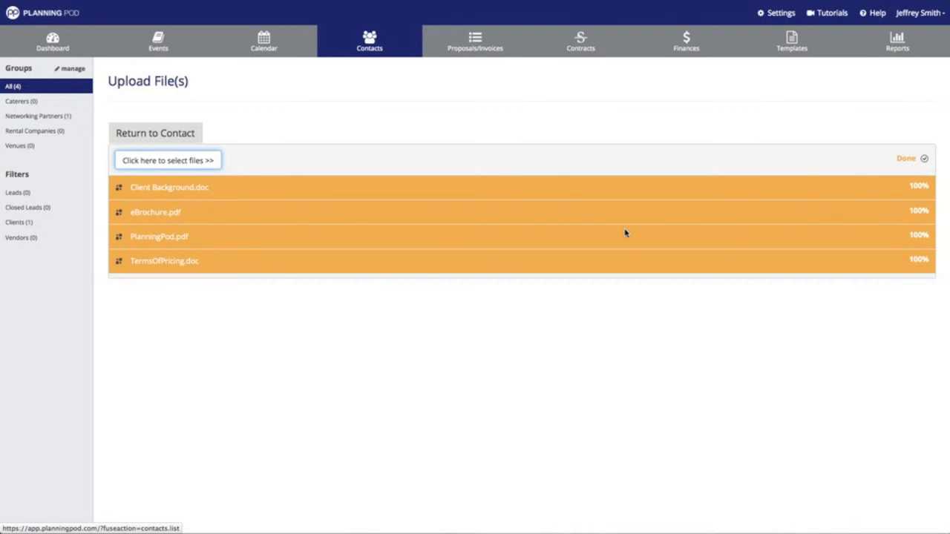
Return to the contact, check the four files under Files, and open the More menu.
click(183, 135)
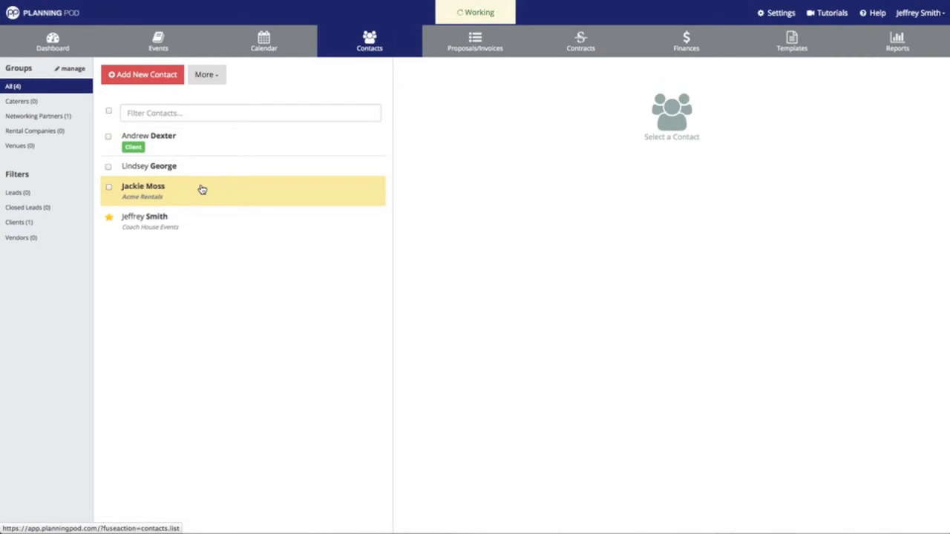
scroll(690, 245, down, 5)
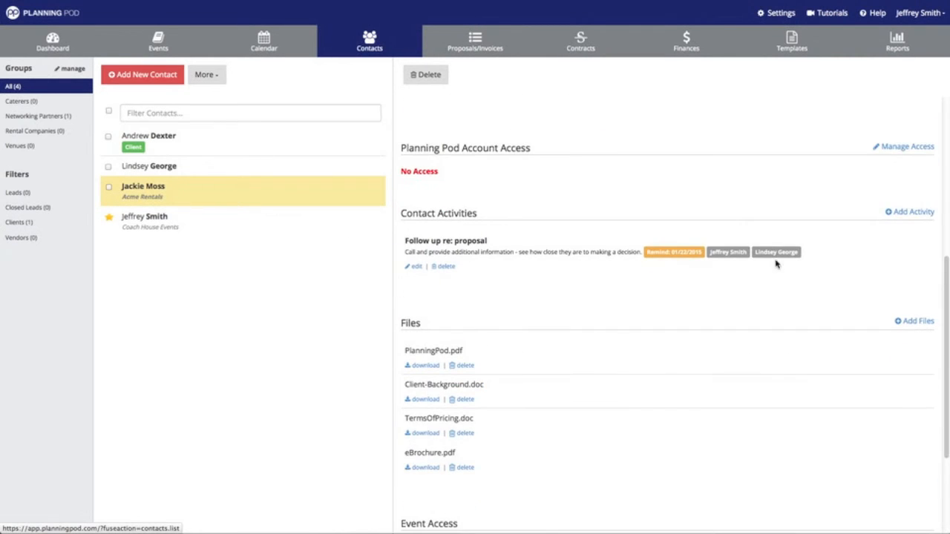
scroll(780, 282, down, 2)
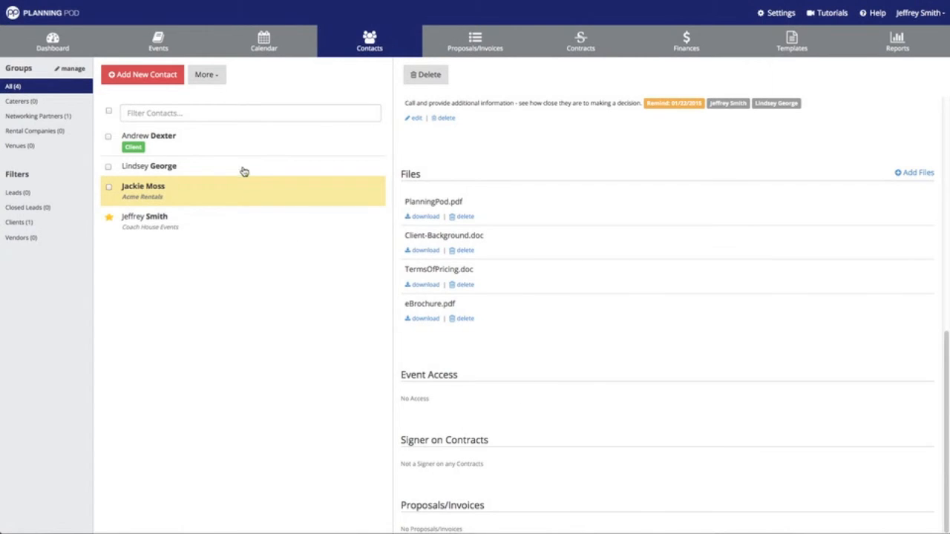
click(206, 75)
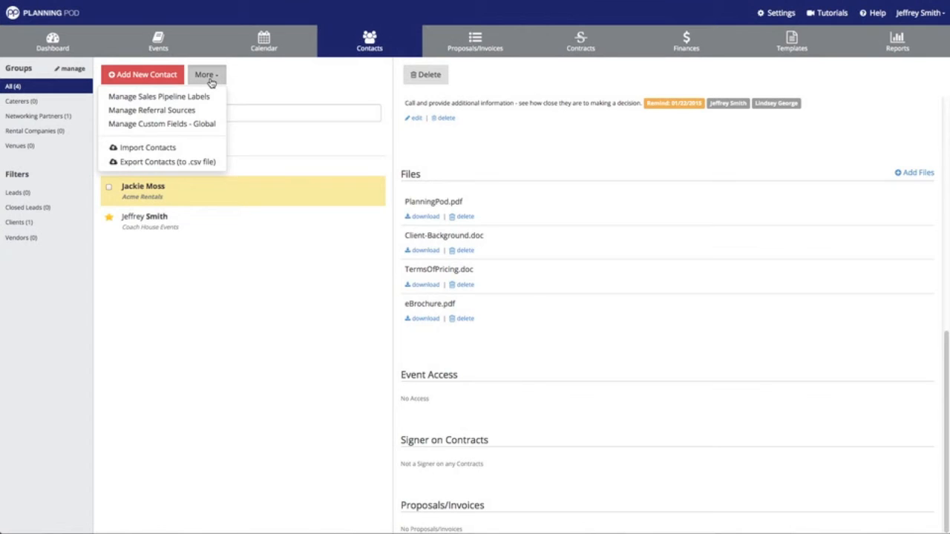
Choose Import Contacts from the More menu.
click(170, 149)
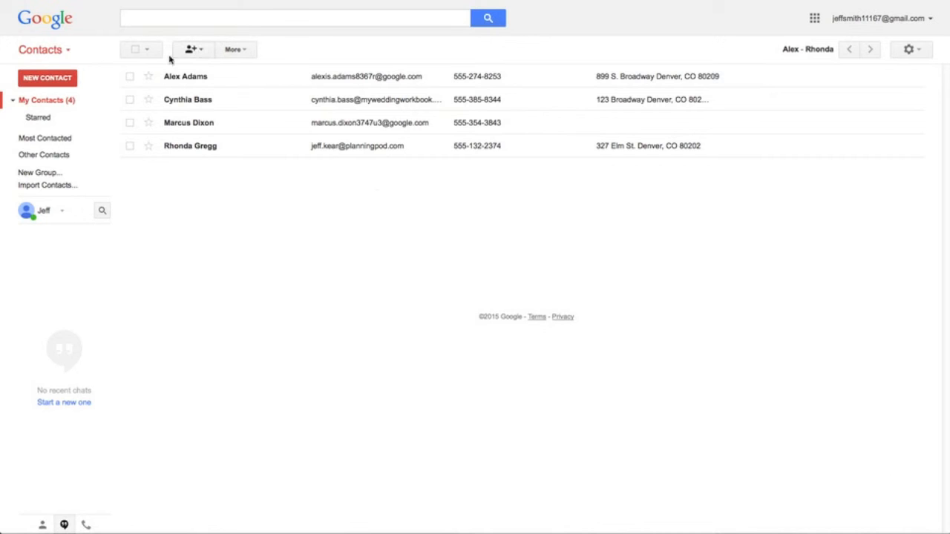
Export all four Google contacts in Outlook CSV format and save contacts.csv.
click(237, 52)
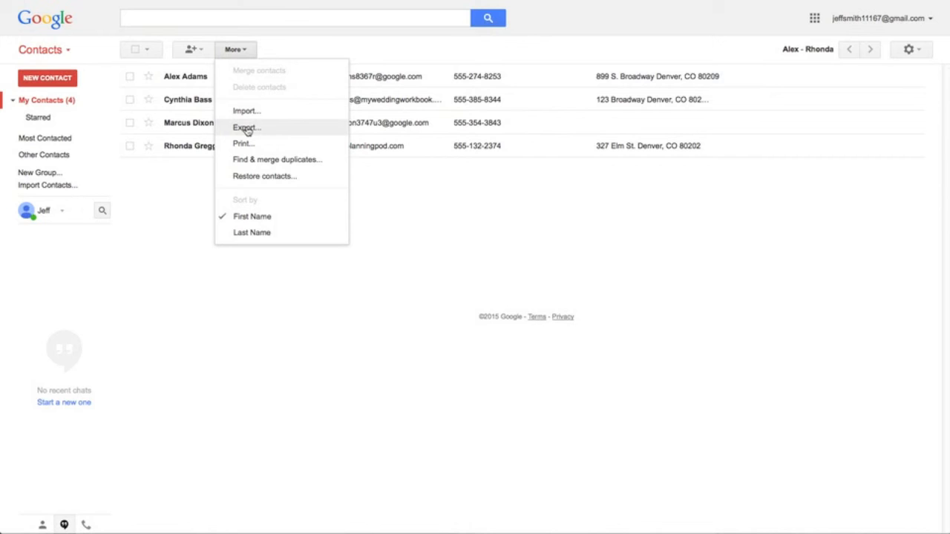
click(247, 130)
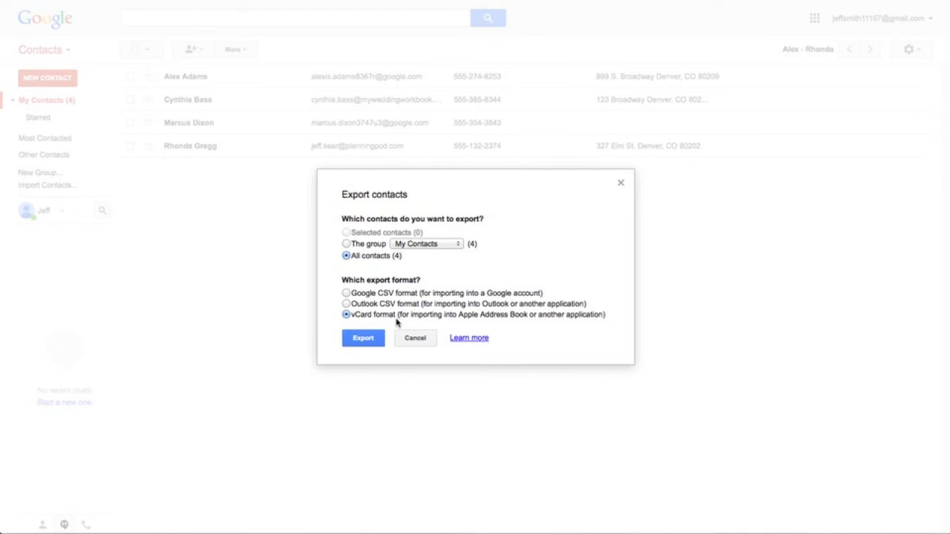
click(346, 304)
click(363, 339)
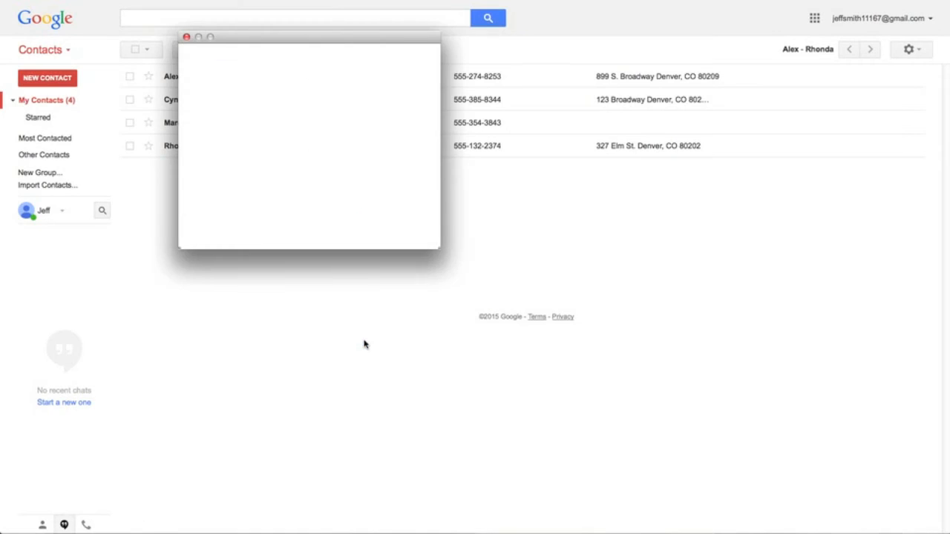
click(407, 215)
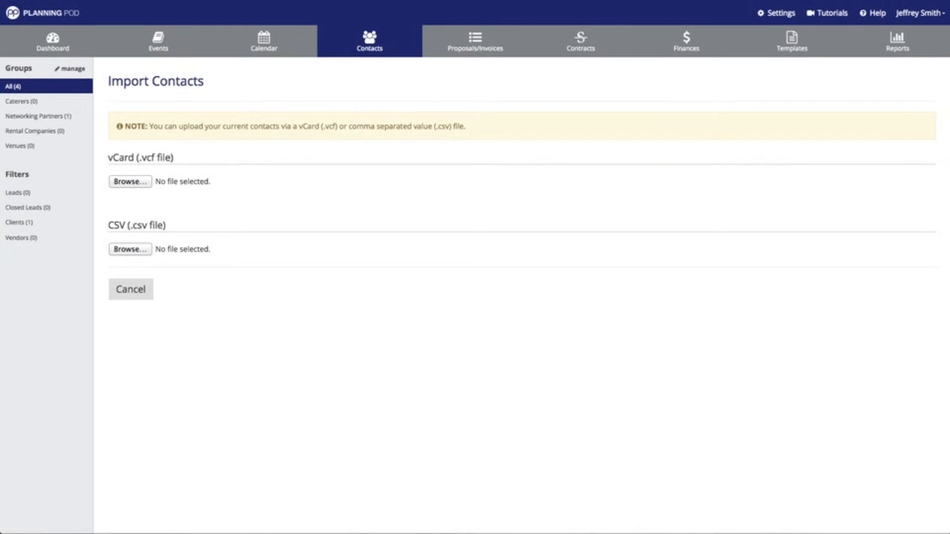
Load contacts.csv from the Desktop into the CSV import.
click(144, 252)
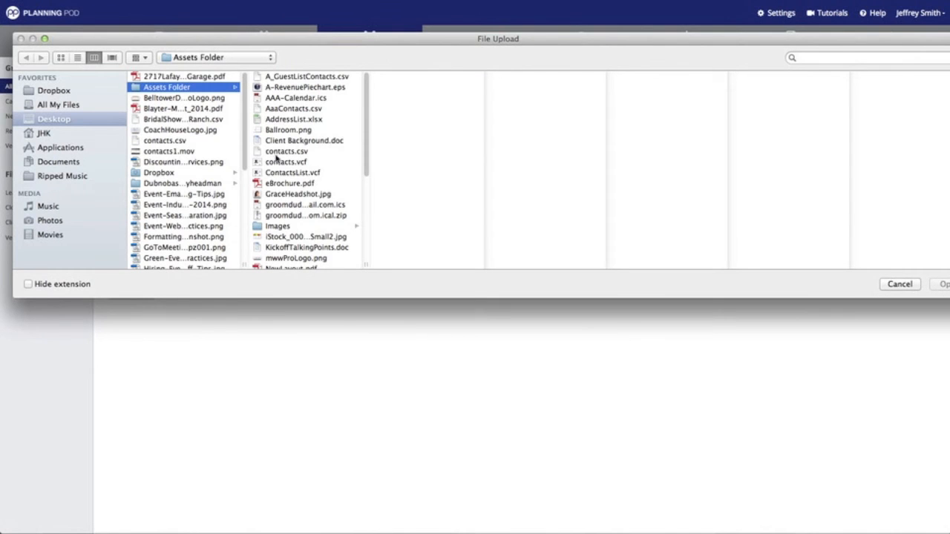
click(84, 120)
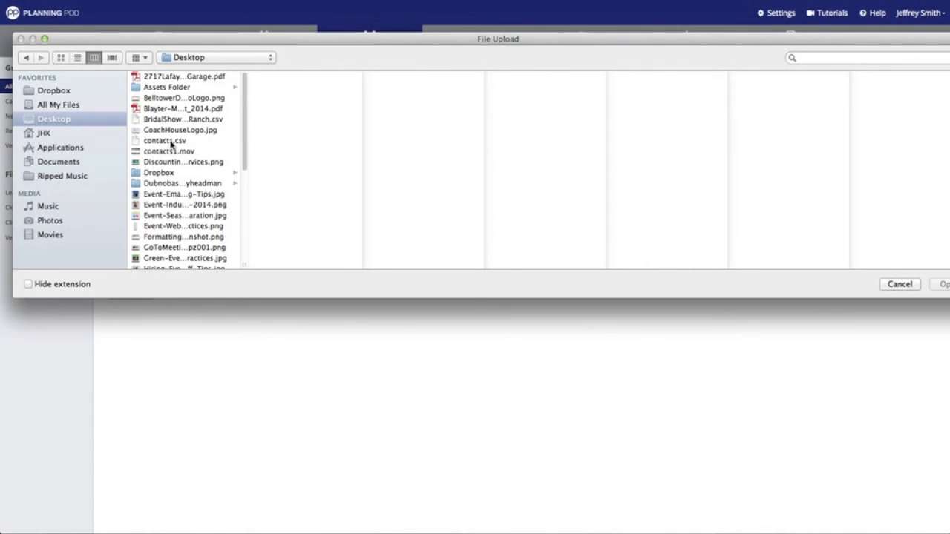
click(165, 141)
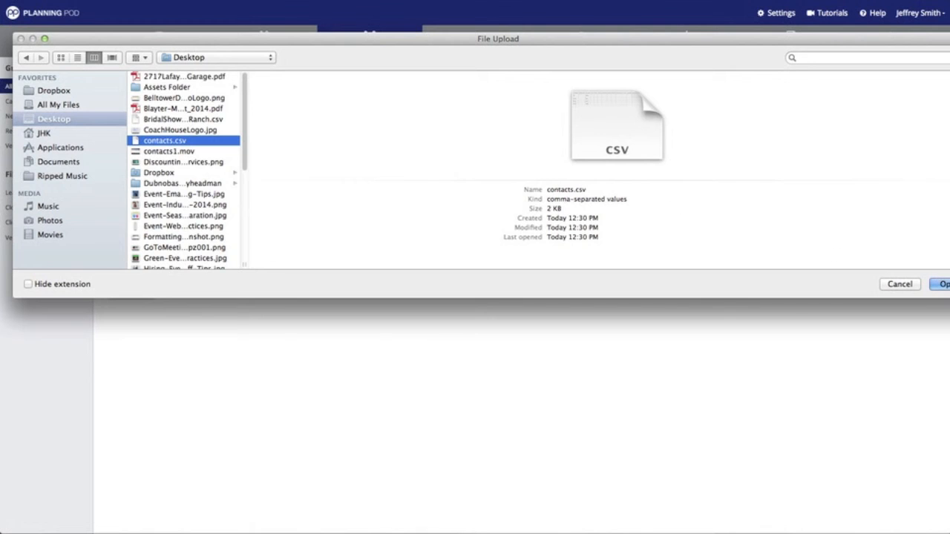
click(943, 286)
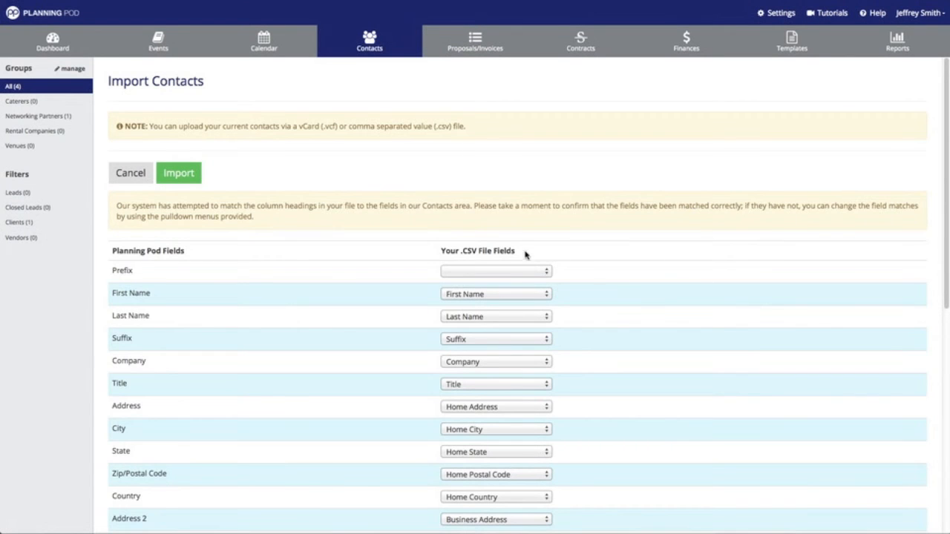
Review the field mappings, keep First Name matched, import the 4 contacts, and return to Contacts.
scroll(451, 220, down, 3)
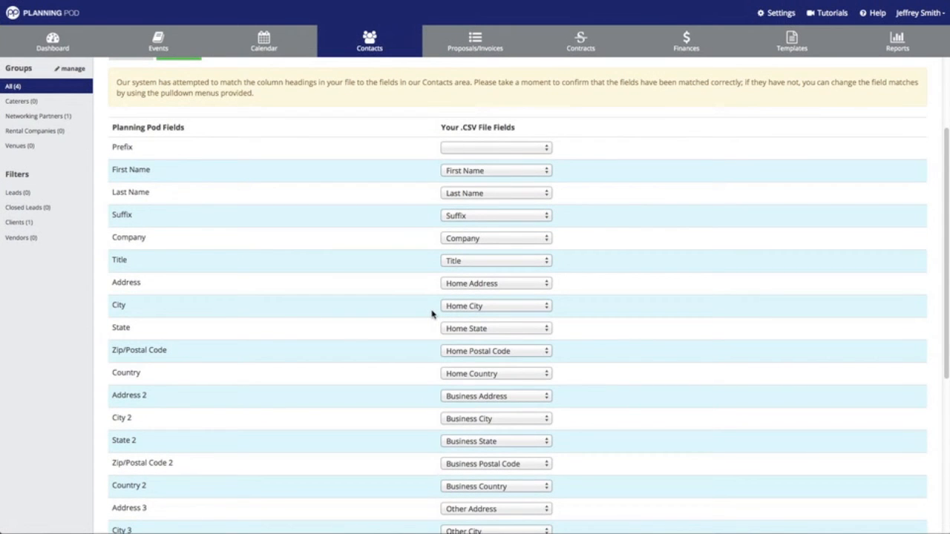
scroll(432, 314, down, 5)
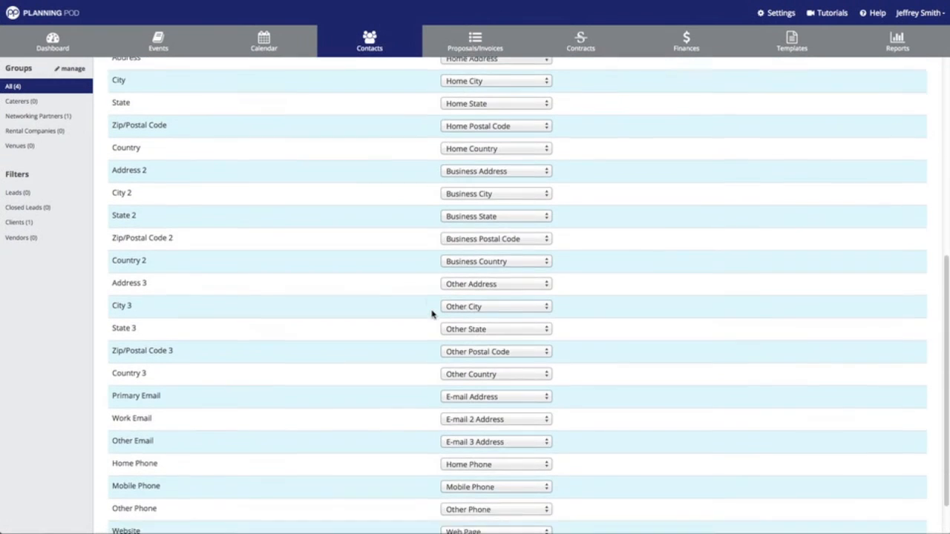
scroll(432, 314, down, 1)
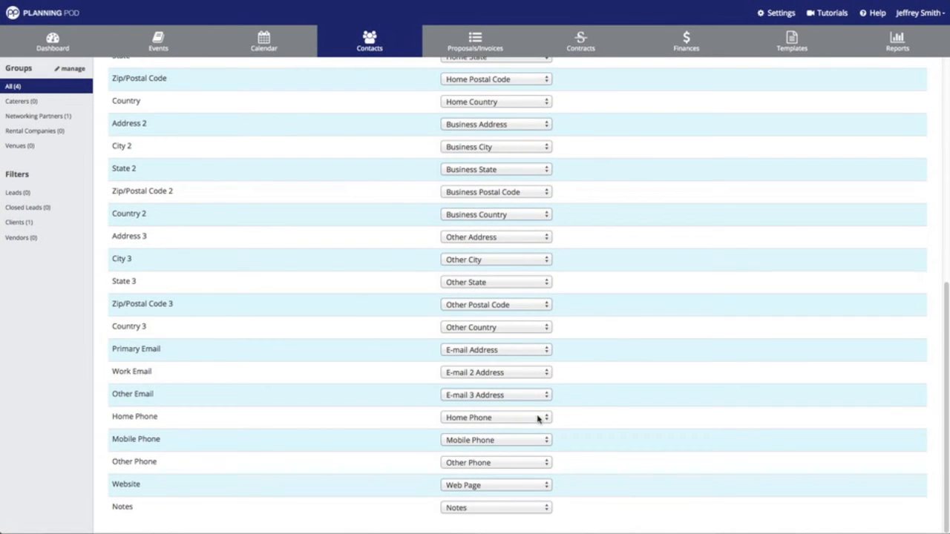
scroll(574, 411, up, 9)
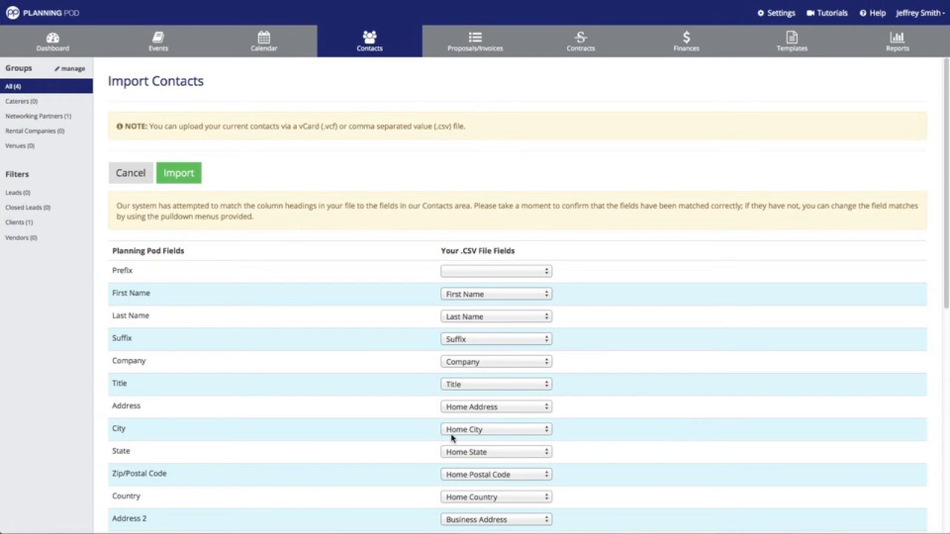
click(493, 296)
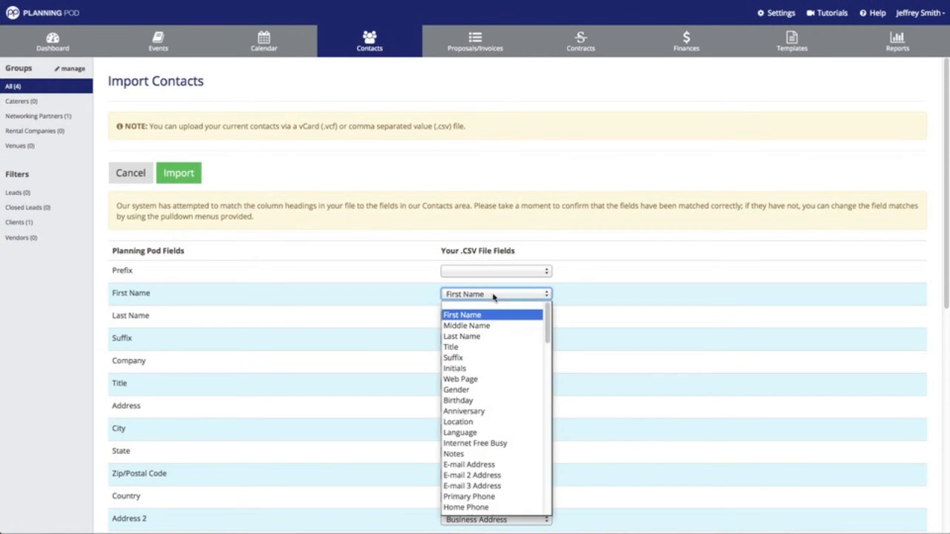
click(631, 315)
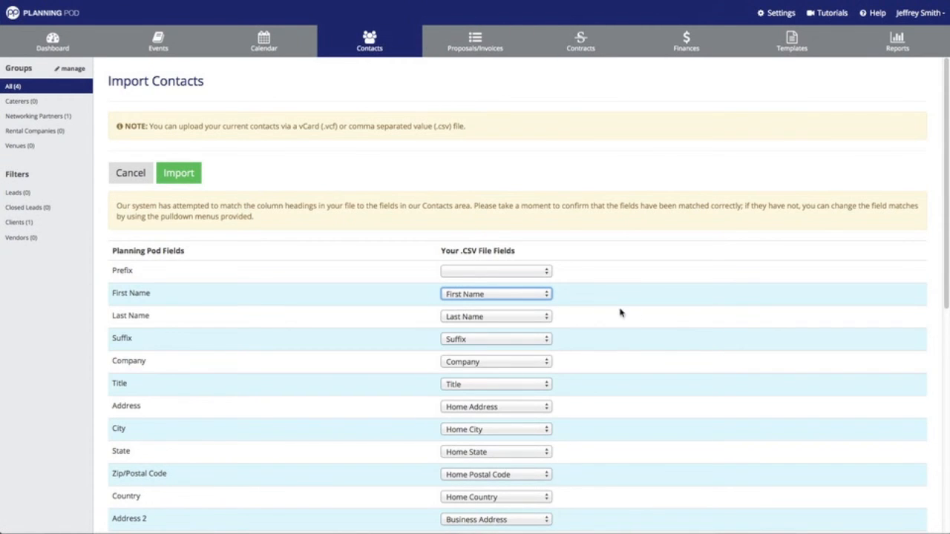
click(181, 175)
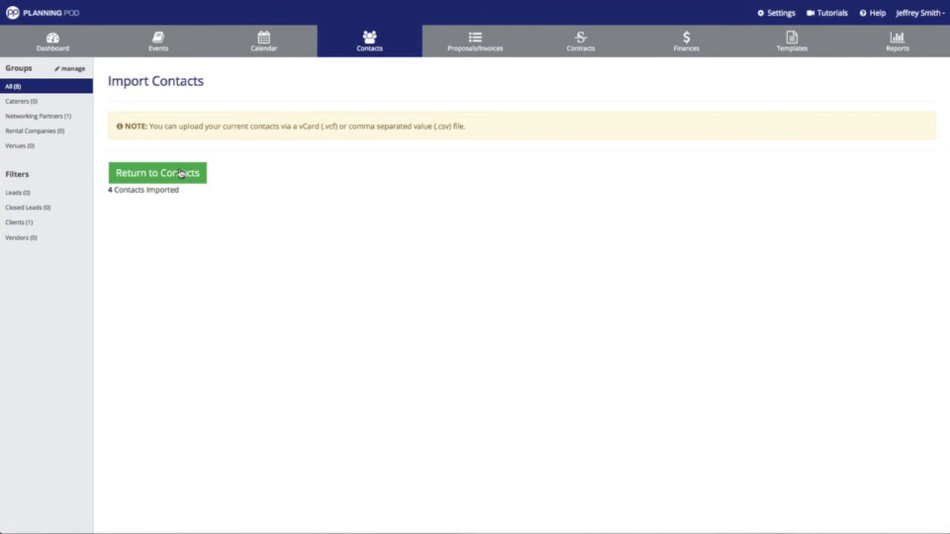
click(182, 176)
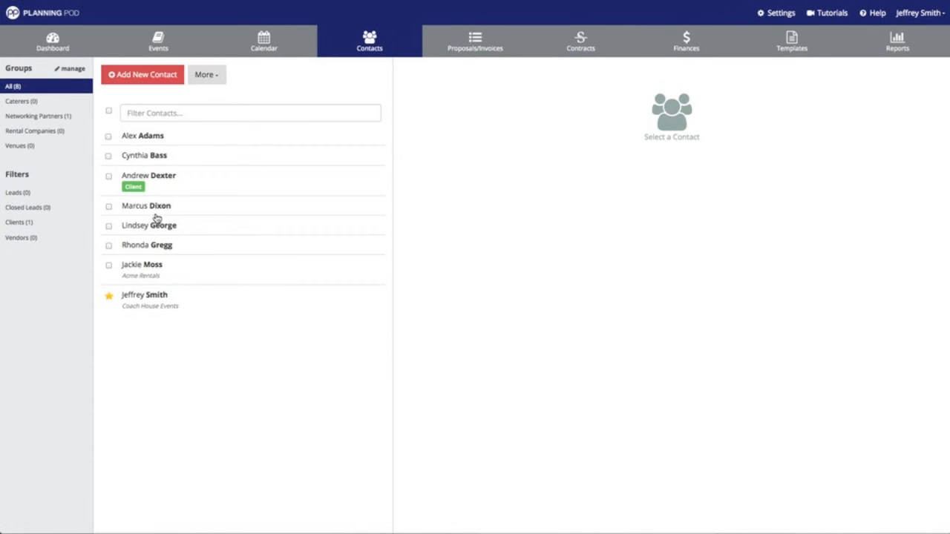
Open an imported contact's profile, then test the name filter with two contact names and clear it.
click(161, 208)
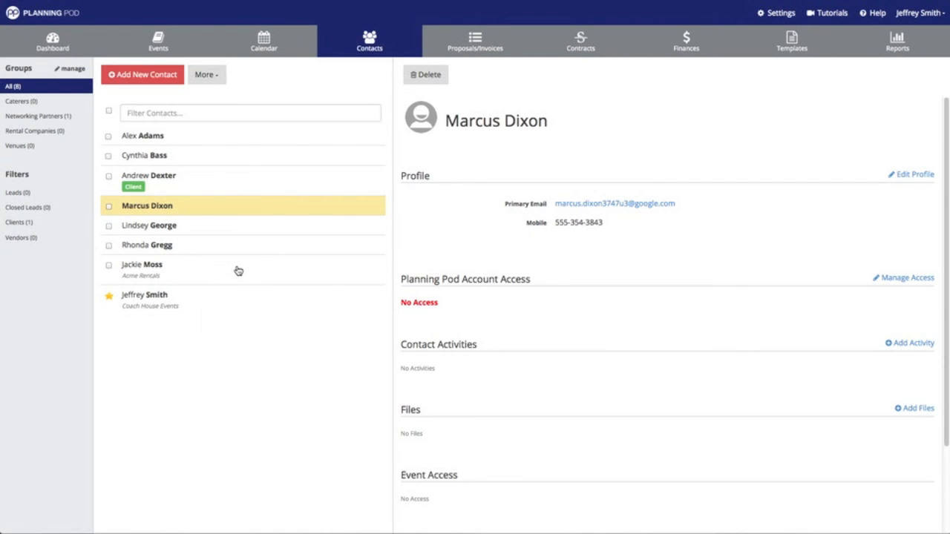
click(163, 111)
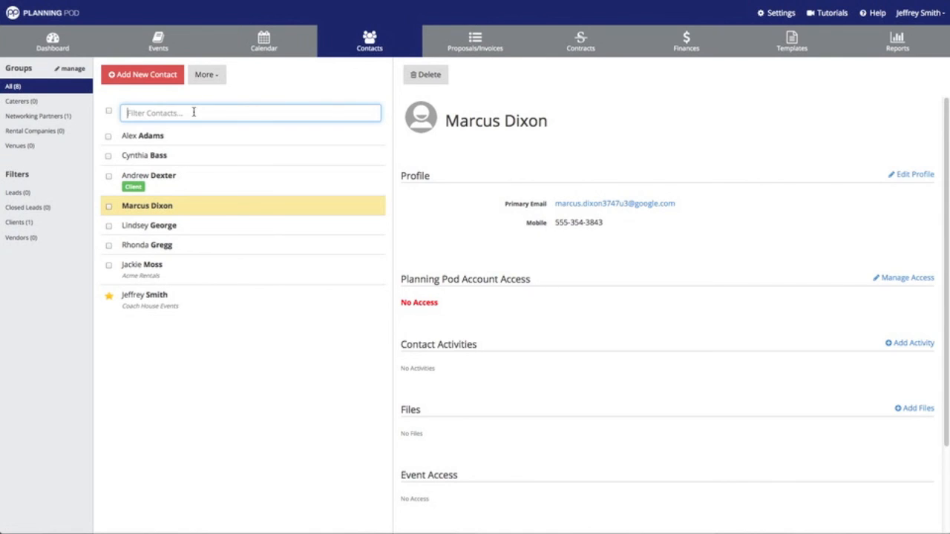
text(gregg)
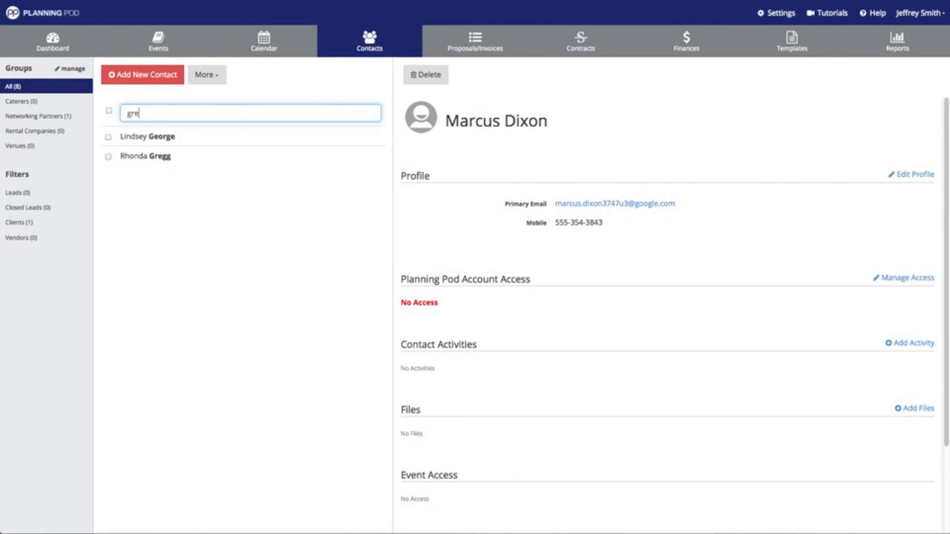
key(BackSpace)
key(BackSpace)
key(BackSpace)
key(BackSpace)
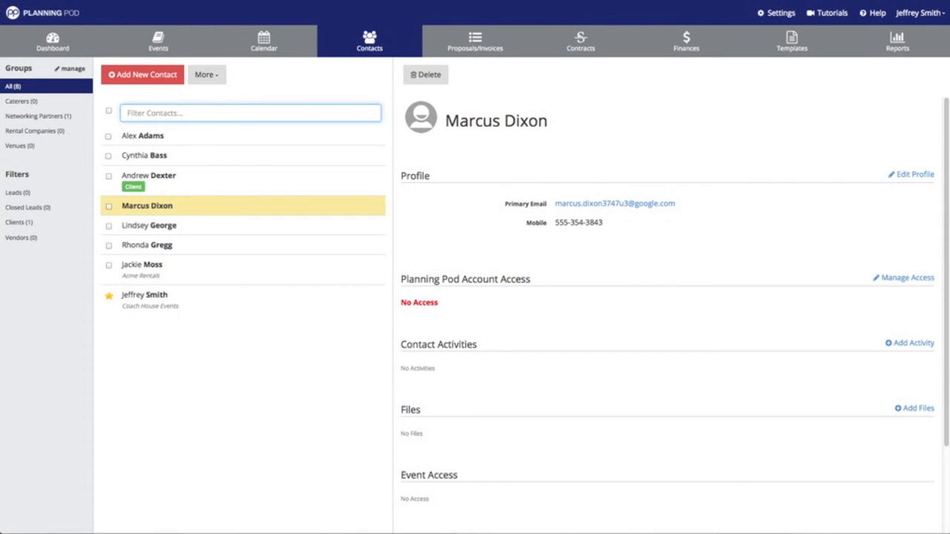
text(lindse)
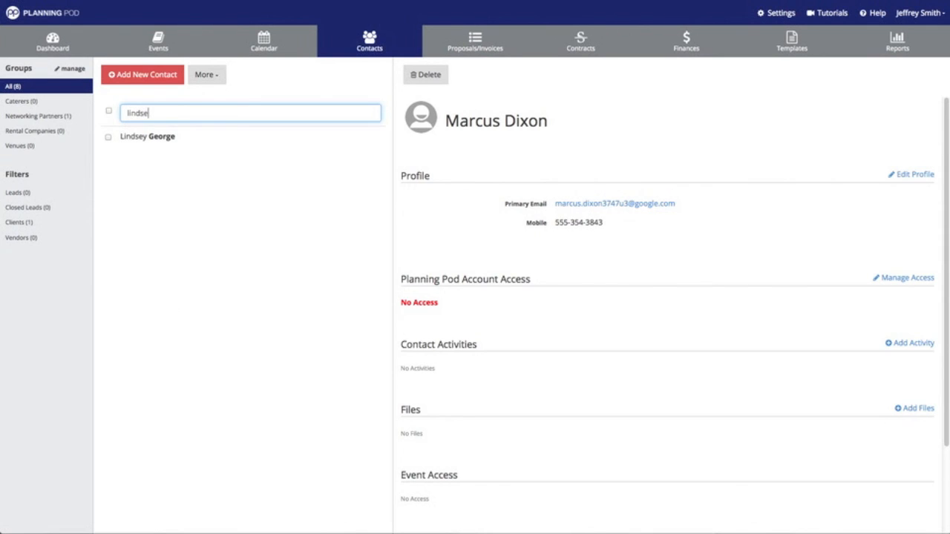
key(BackSpace)
key(BackSpace)
key(BackSpace)
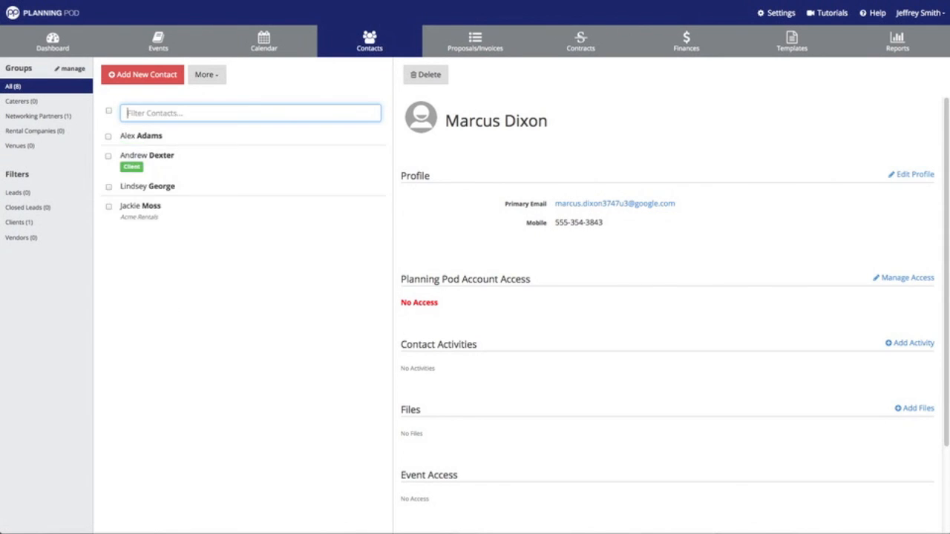
Select the imported contacts and move them into the Networking Partners group, leaving client/lead flags unchanged.
click(109, 136)
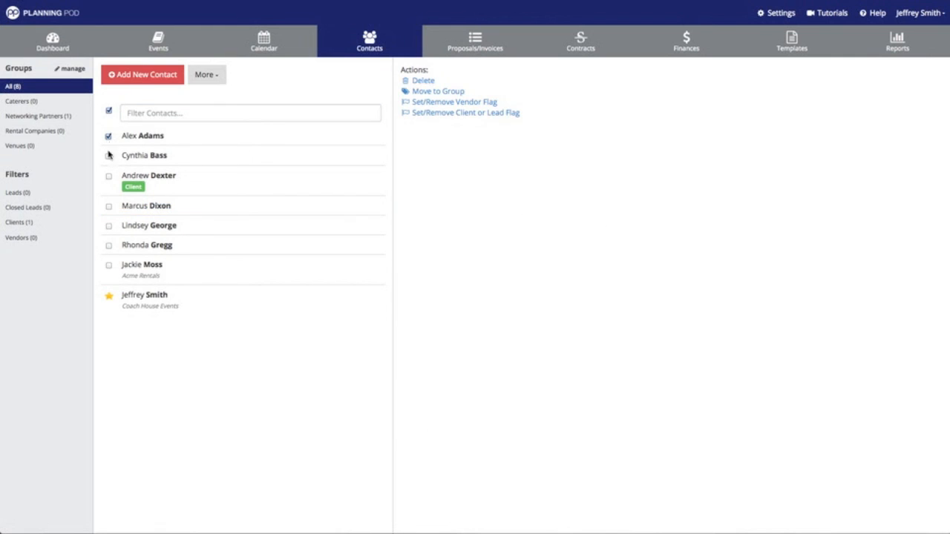
click(109, 207)
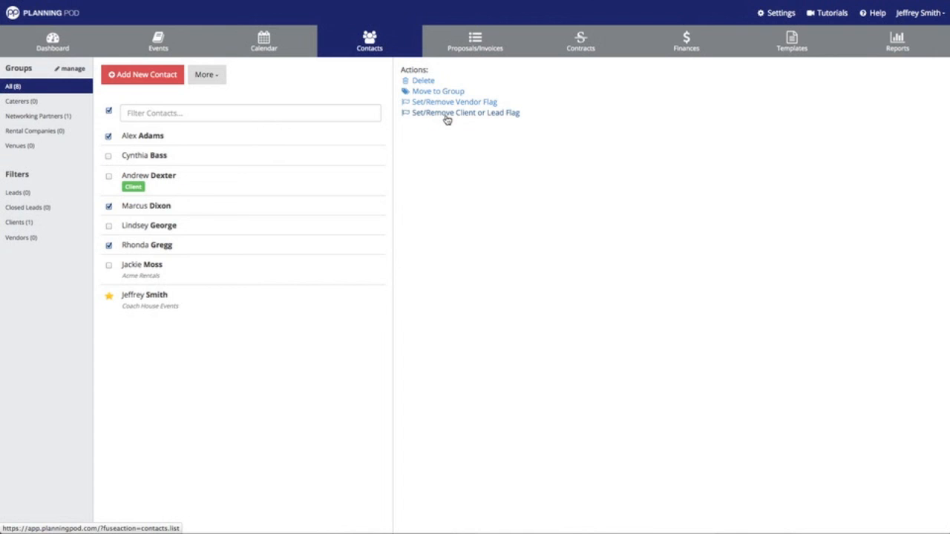
click(445, 116)
click(555, 118)
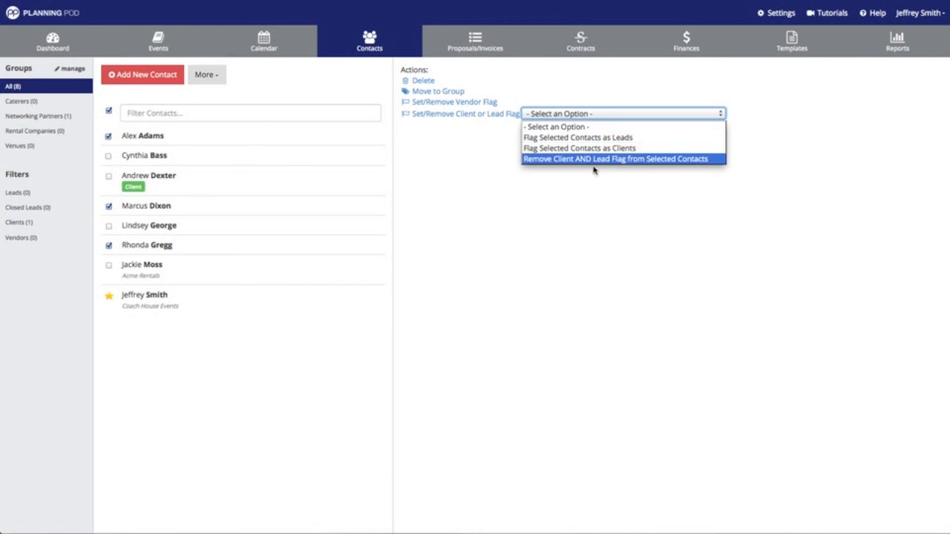
click(593, 191)
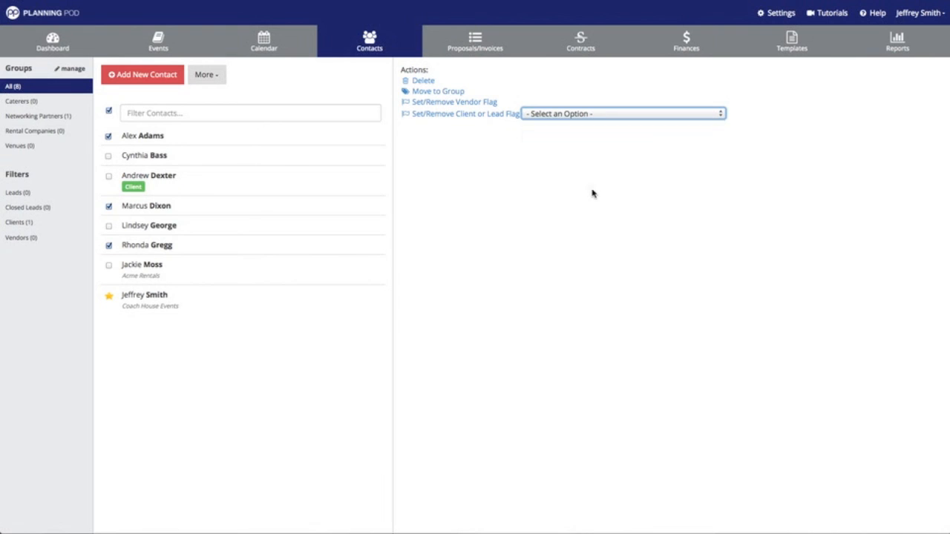
click(446, 97)
click(489, 93)
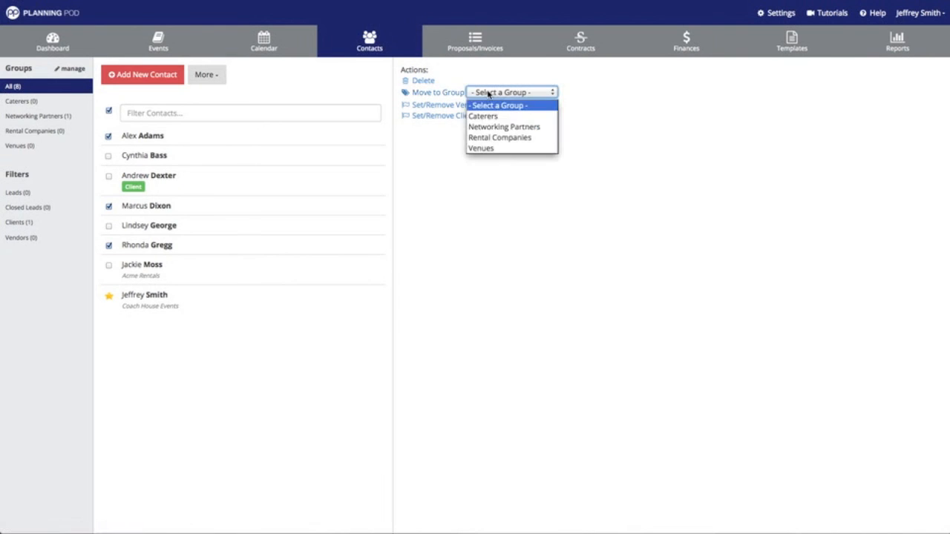
click(504, 127)
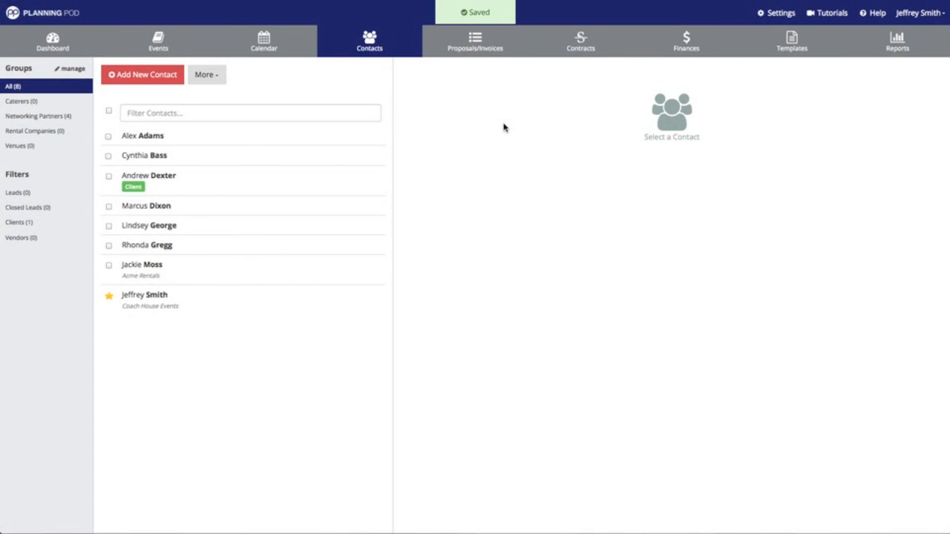
Review the Networking Partners group's members, then return to the full 8-contact list.
click(66, 119)
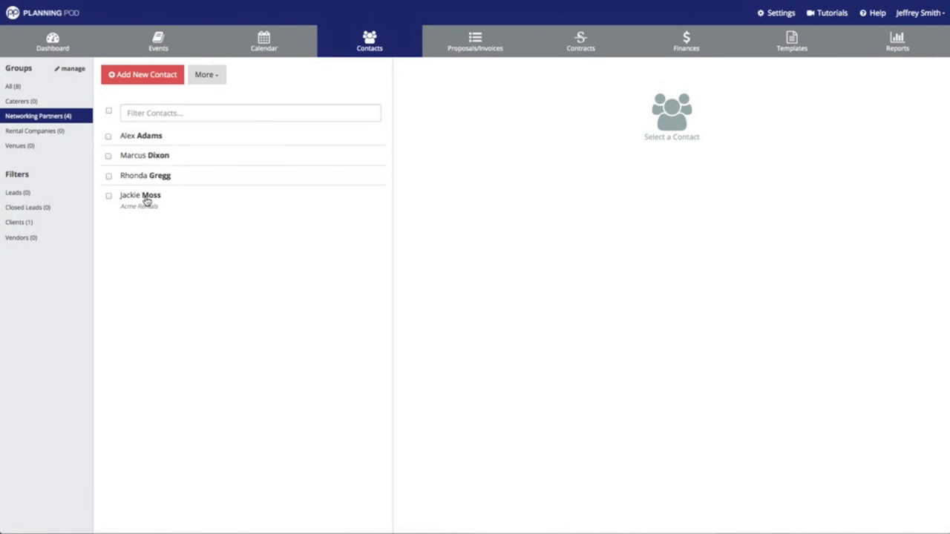
click(153, 139)
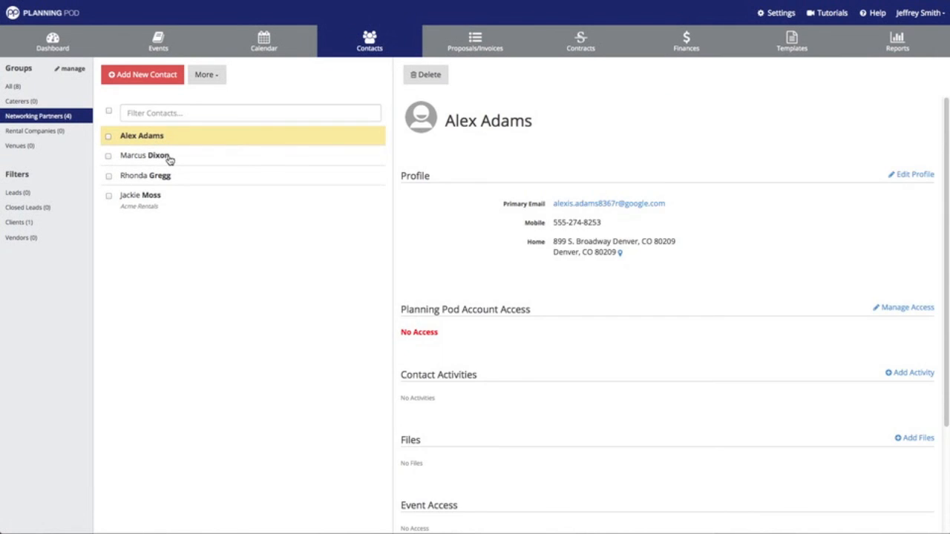
click(169, 161)
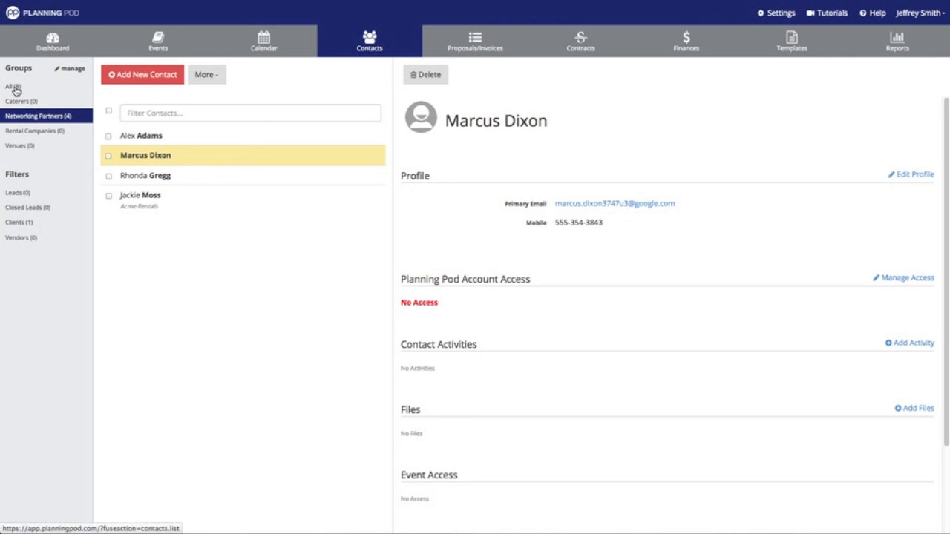
click(15, 88)
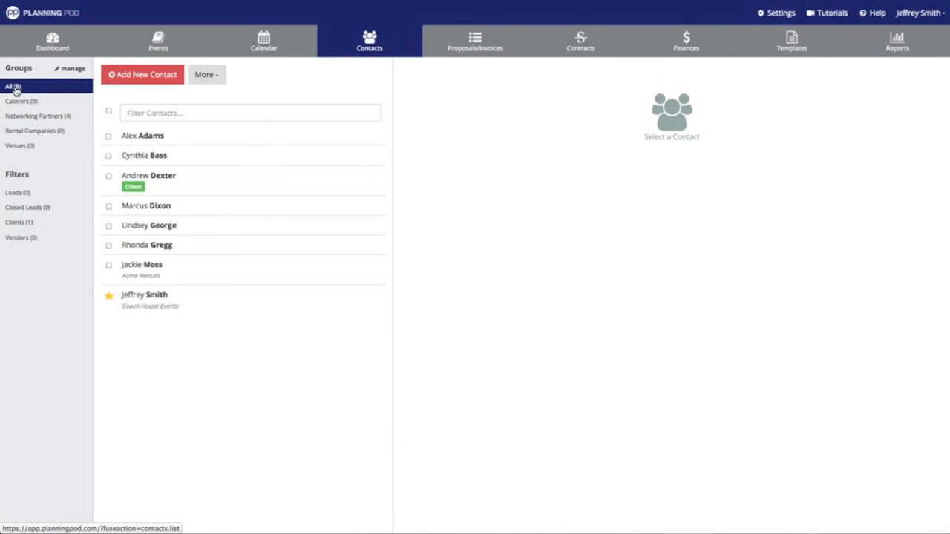